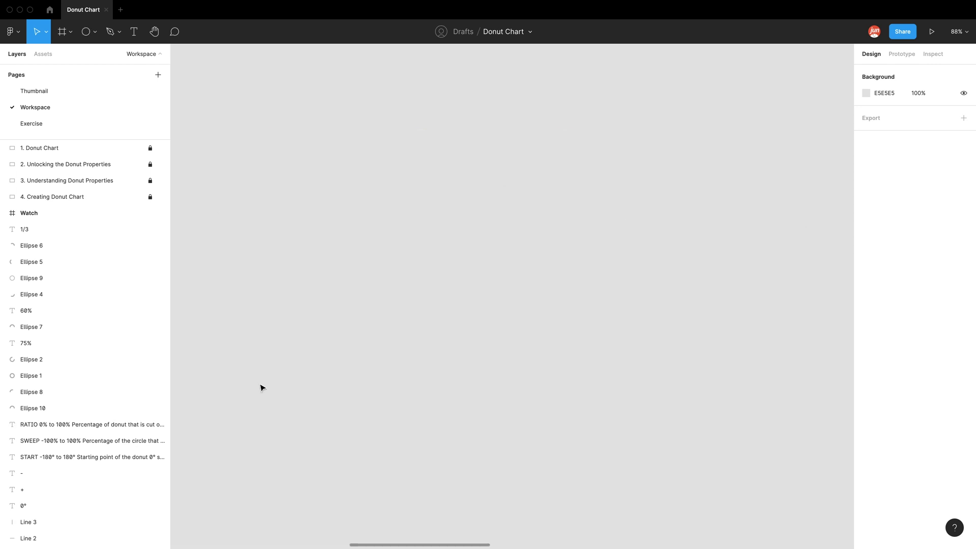
Draw a grey oval and a 282 px circle below it with the Ellipse tool.
left_click(96, 33)
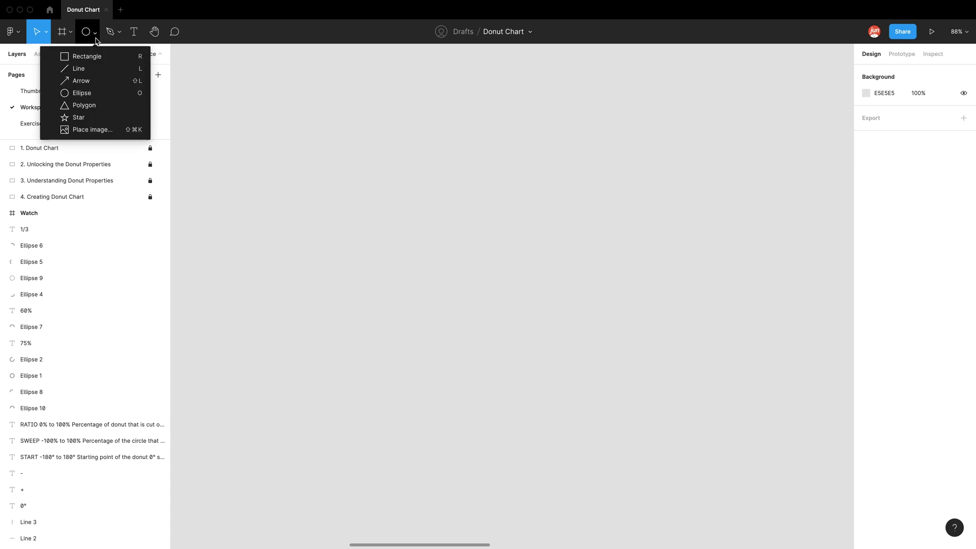
left_click(116, 96)
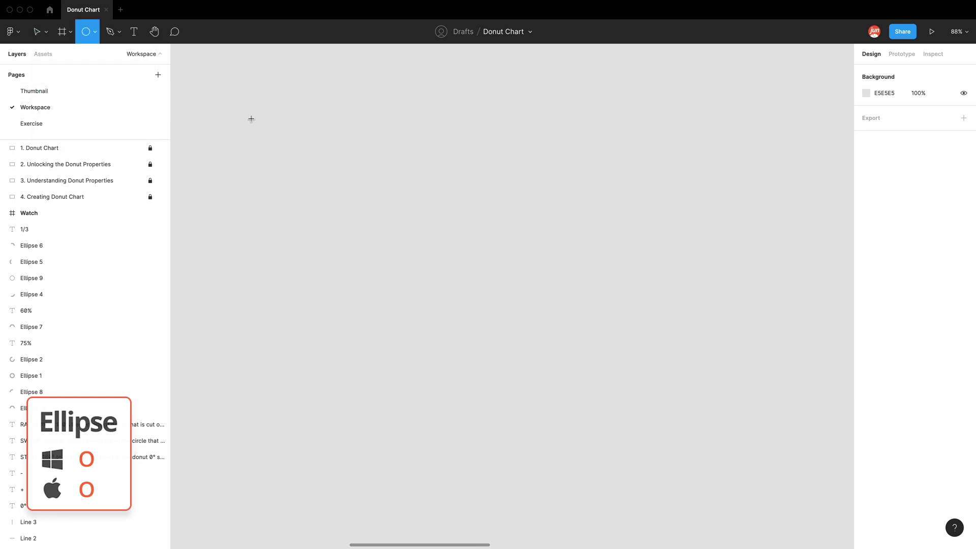
mouse_move(250, 117)
left_mouse_down()
mouse_move(358, 189)
mouse_move(410, 243)
left_mouse_up()
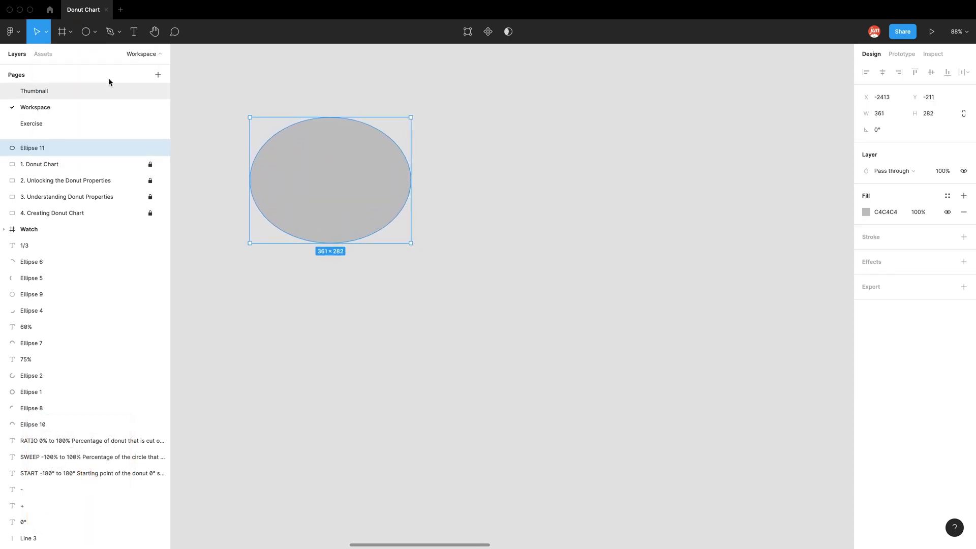
left_click(86, 33)
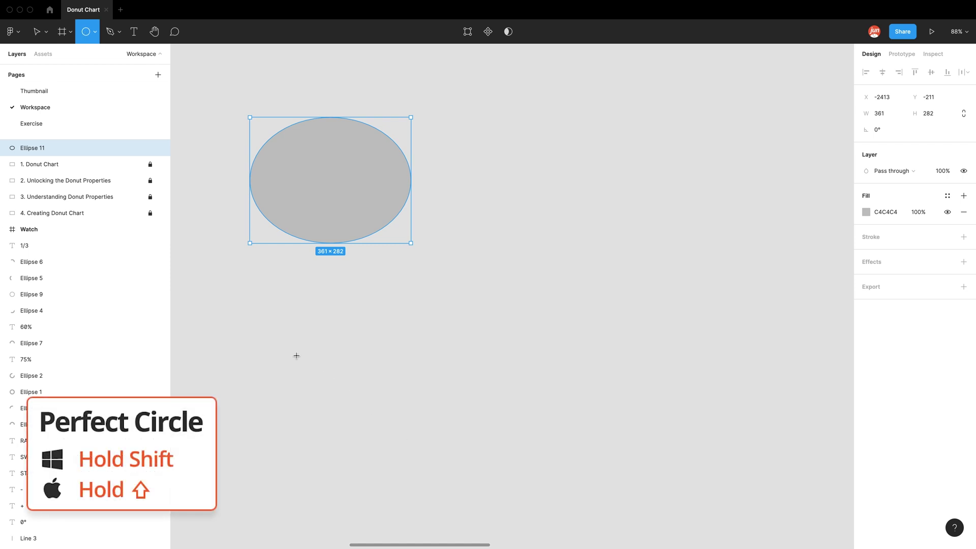
left_click_drag(291, 351, 418, 460)
Draw a 388×388 circle from its centre, right of the oval, and nudge it down-left.
left_click(85, 35)
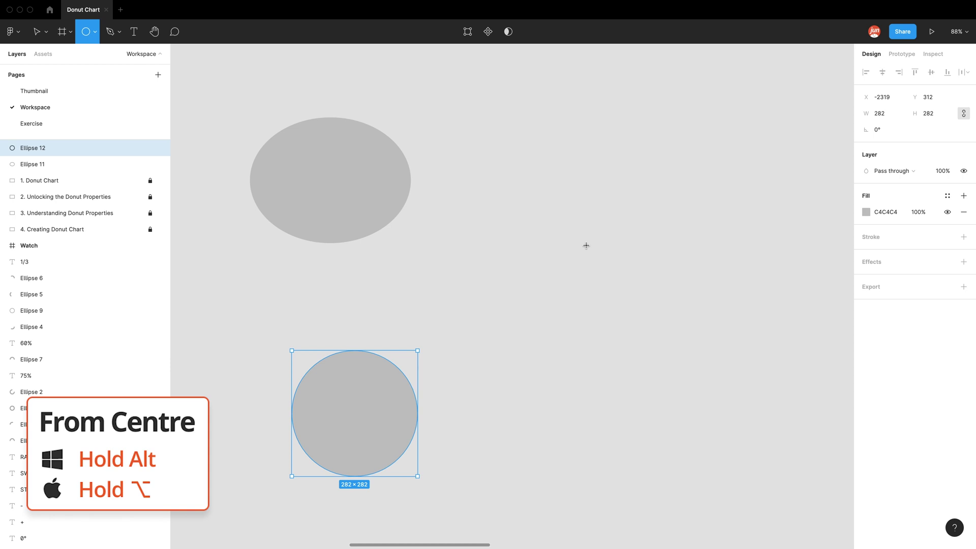
mouse_move(586, 246)
left_mouse_down()
mouse_move(595, 264)
mouse_move(668, 321)
mouse_move(678, 349)
mouse_move(627, 297)
mouse_move(697, 318)
mouse_move(679, 325)
mouse_move(651, 287)
mouse_move(686, 296)
mouse_move(680, 305)
mouse_move(643, 278)
mouse_move(662, 307)
mouse_move(649, 296)
mouse_move(678, 312)
mouse_move(649, 293)
mouse_move(688, 312)
mouse_move(655, 296)
mouse_move(691, 309)
mouse_move(671, 290)
mouse_move(685, 288)
mouse_move(671, 283)
left_mouse_up()
key("alt")
key("shift")
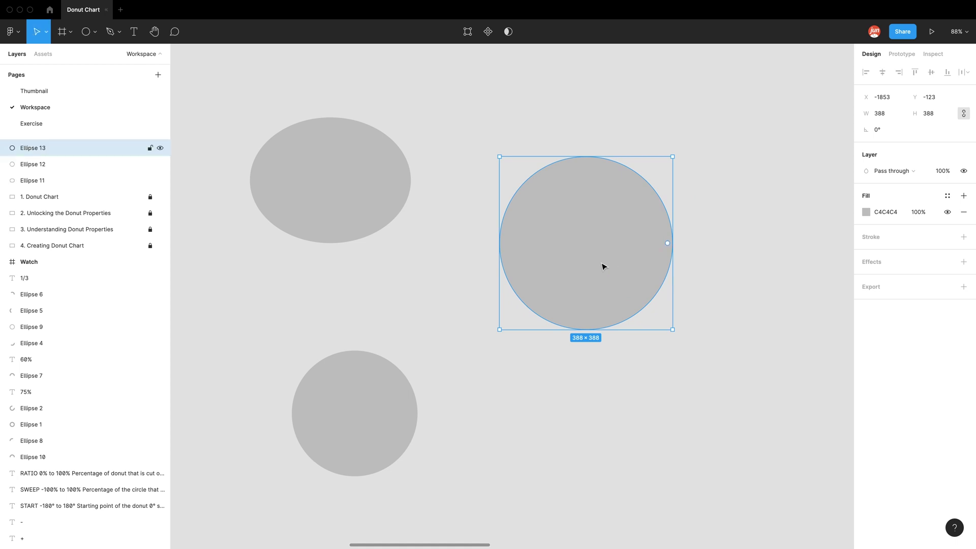
left_click_drag(604, 266, 580, 307)
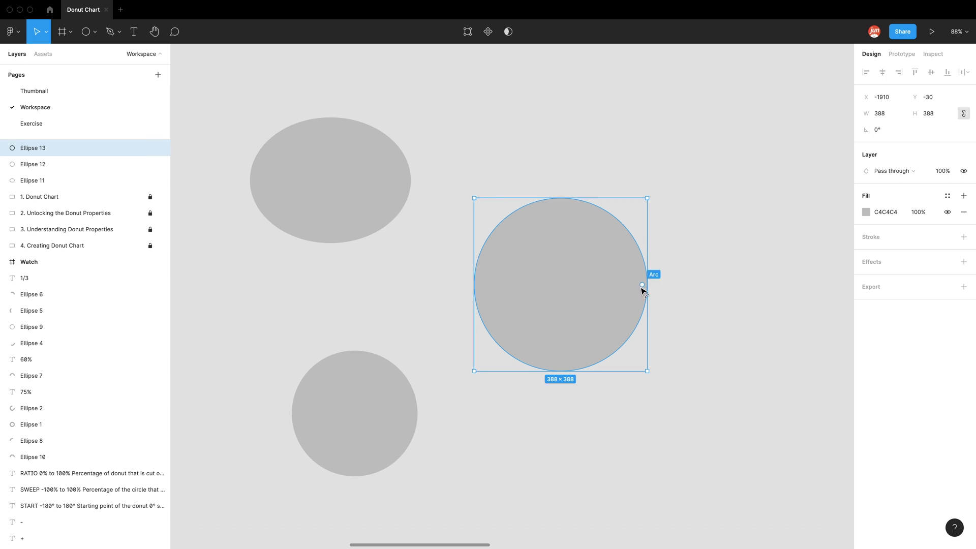
Drag the 388 px circle's arc handle to cut it into a narrow pie slice.
left_click(402, 402)
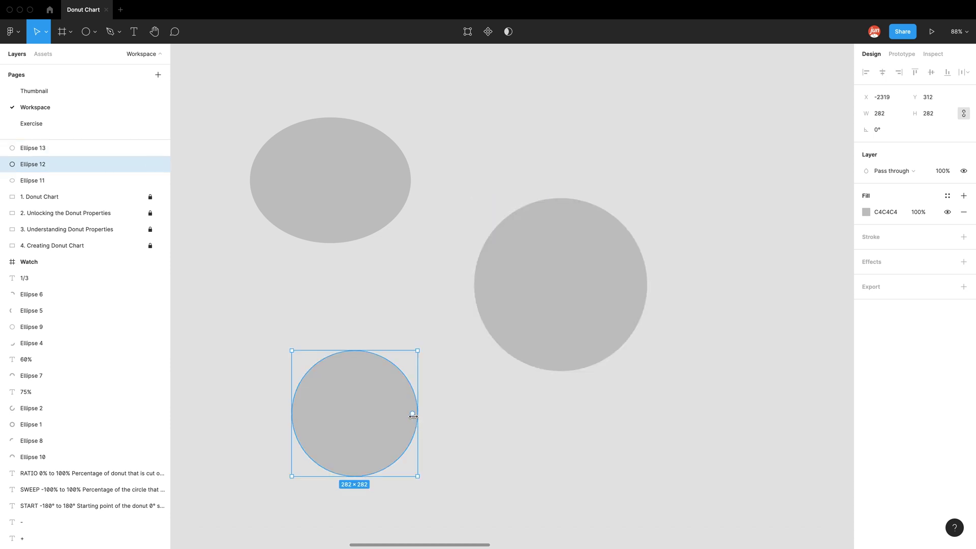
left_click(391, 202)
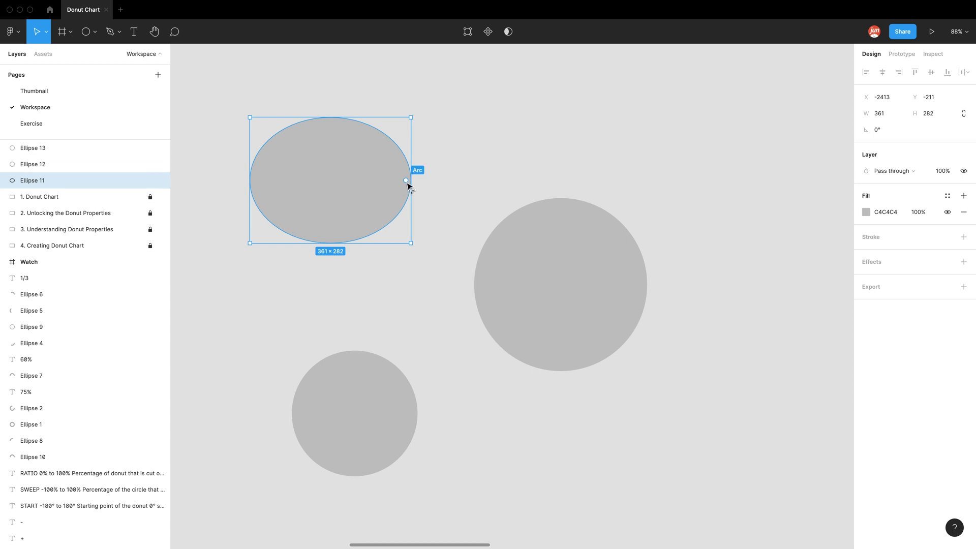
left_click(596, 299)
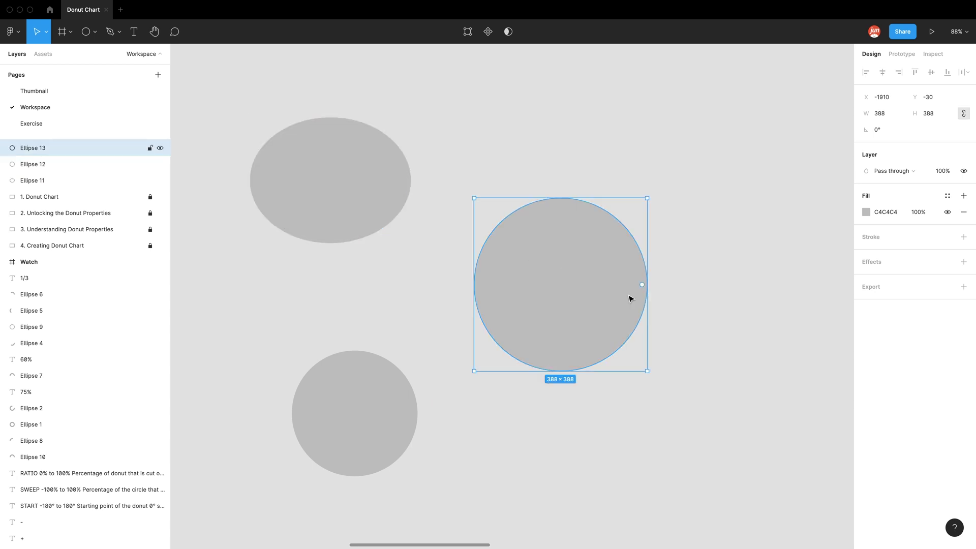
left_click_drag(643, 288, 614, 240)
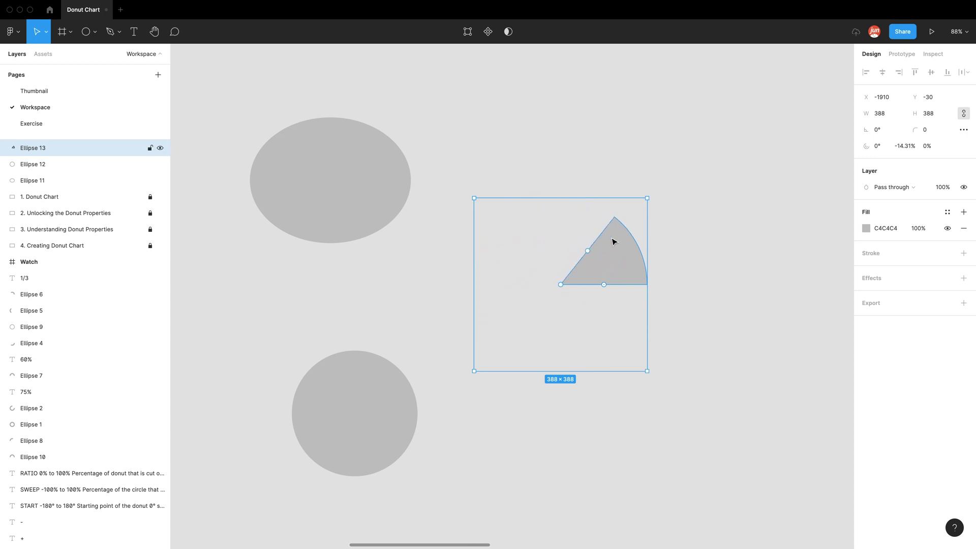
Try a corner radius of 20 on the slice, then reset it to 0.
left_click(937, 133)
type("20")
key("Return")
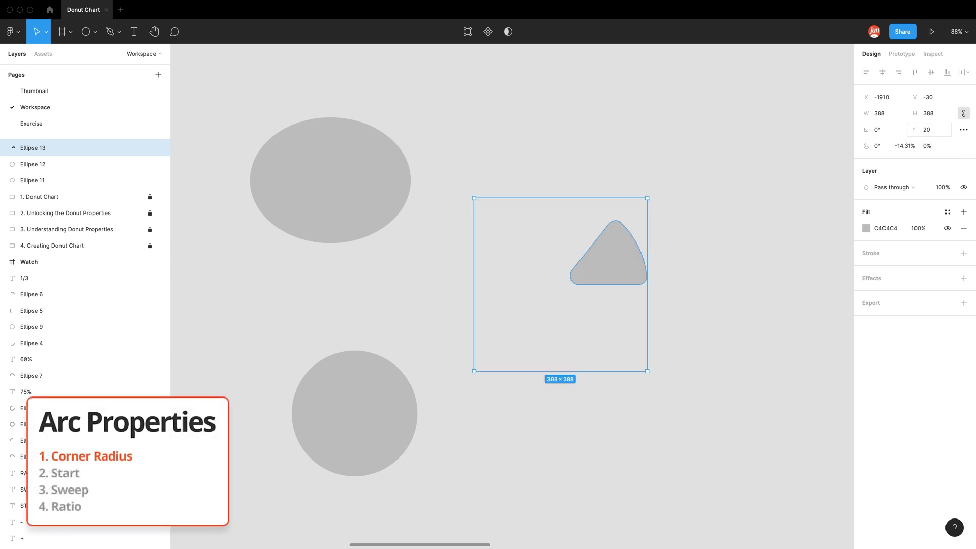
mouse_move(643, 281)
left_click(931, 133)
type("0")
key("Return")
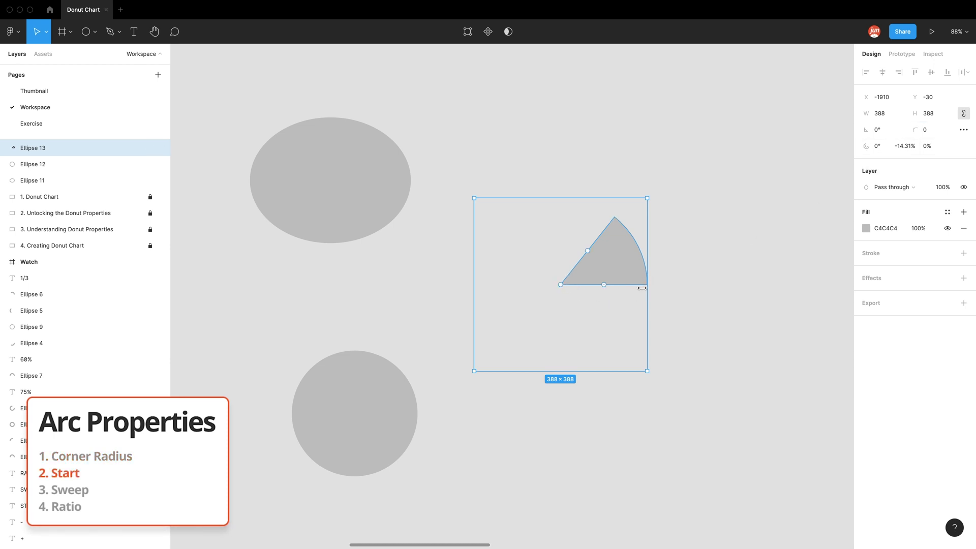
Set the slice's arc start angle to 90°, trying 20° and 50° first.
left_click(878, 146)
type("20")
key("Return")
left_click(879, 147)
type("50")
key("Return")
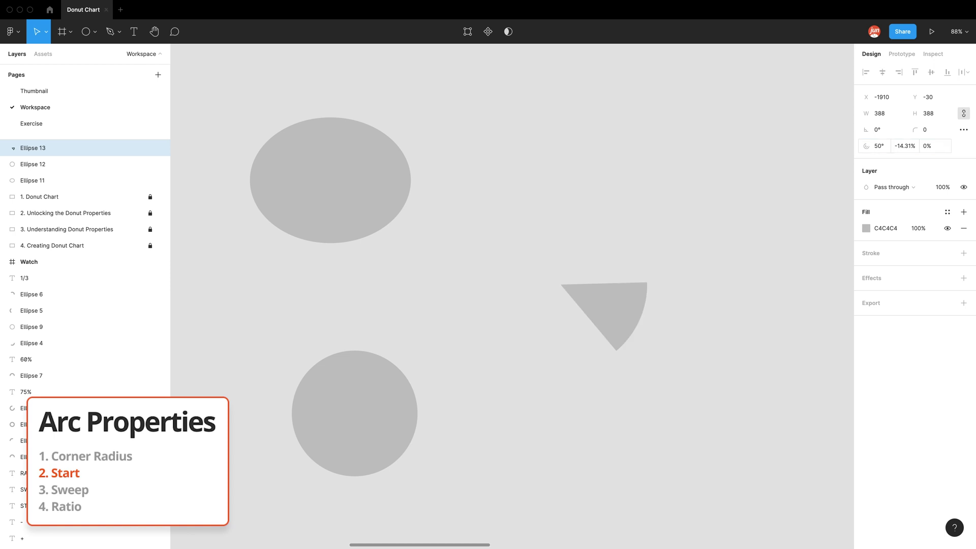
left_click(879, 146)
type("90")
key("Return")
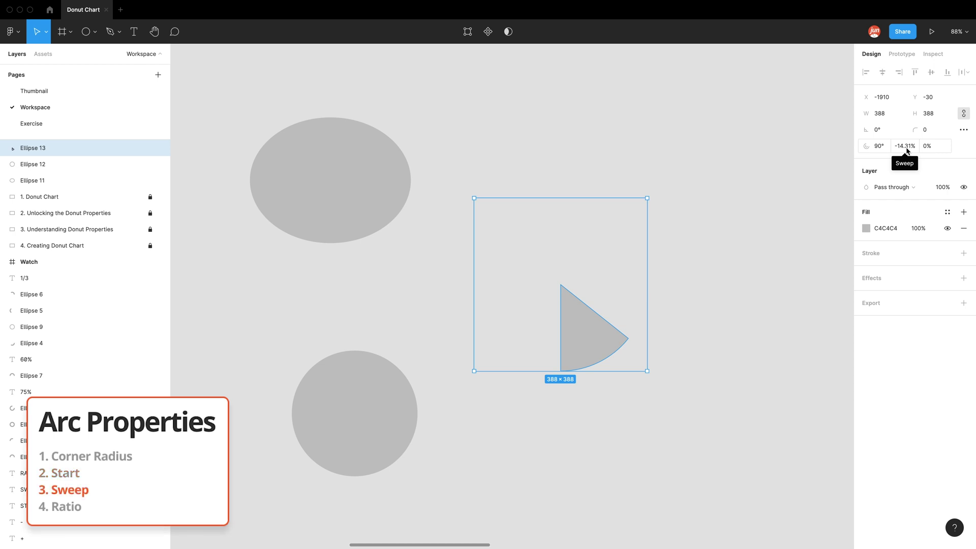
Set the sweep to 50% for a left half circle, after trying 20% and 100%.
left_click(907, 147)
type("20")
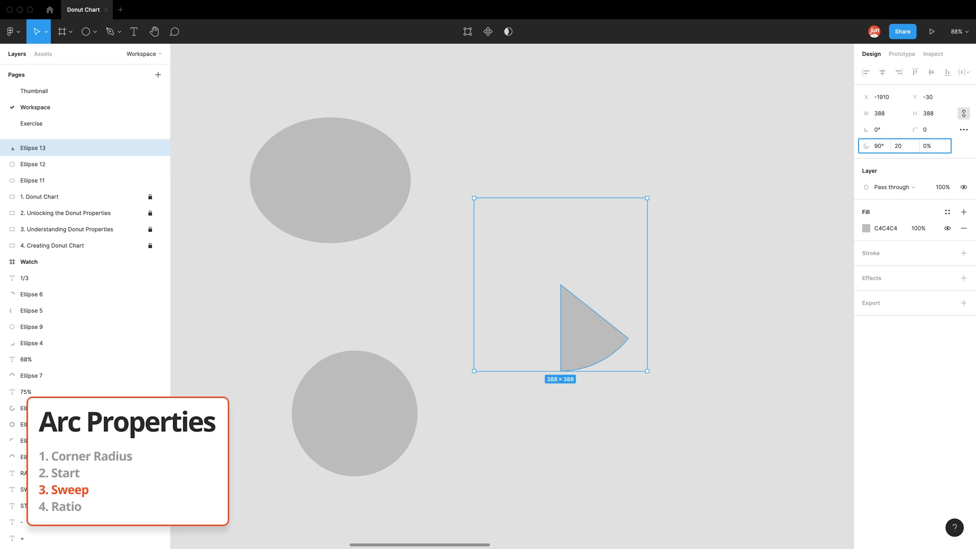
key("Return")
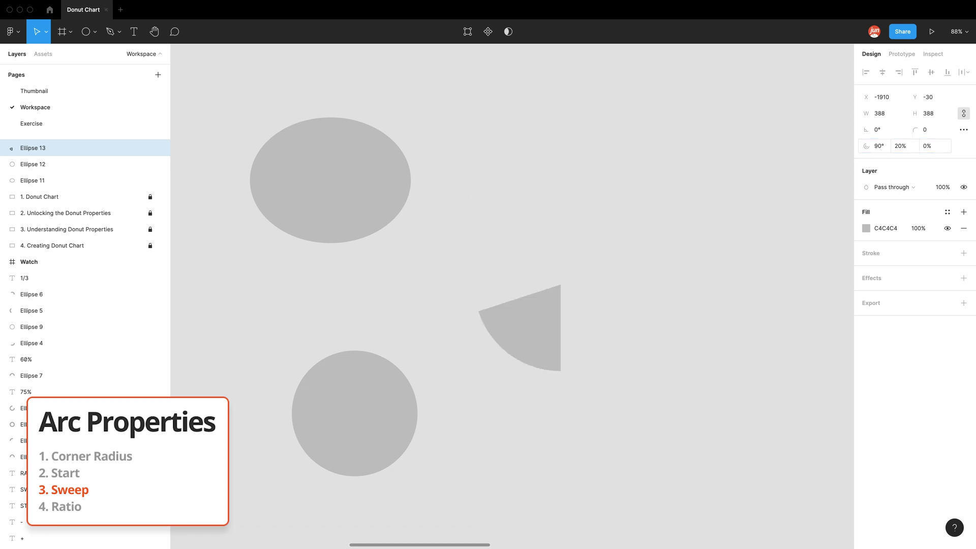
left_click(907, 149)
type("50")
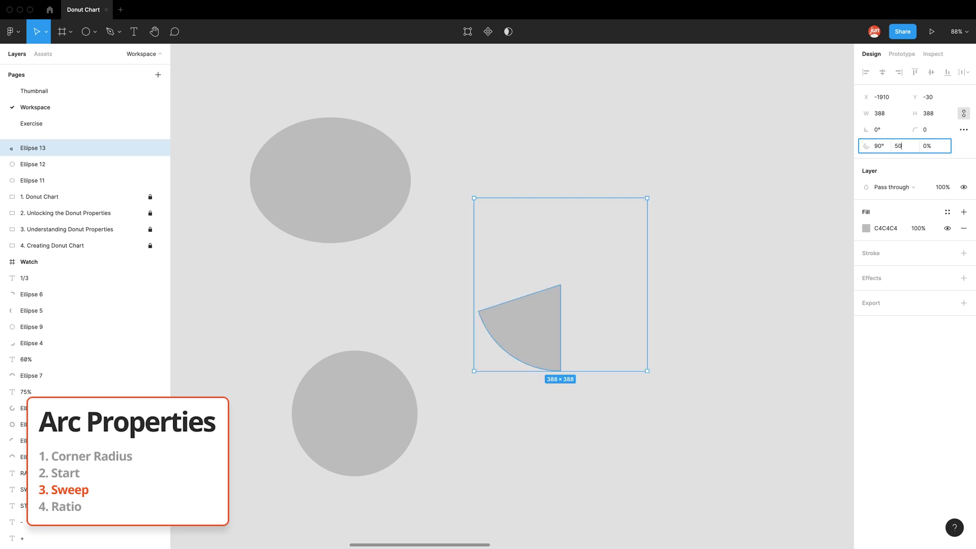
key("Return")
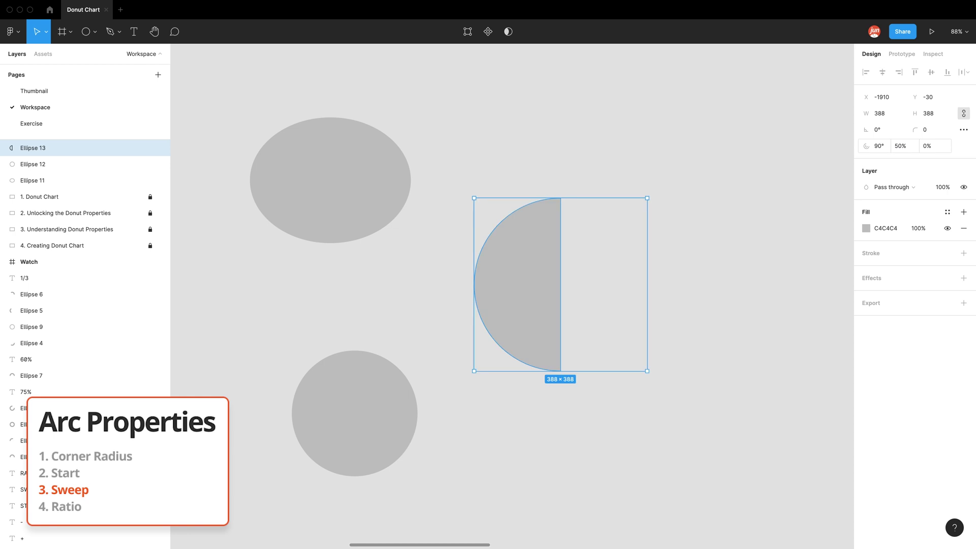
left_click(905, 146)
type("100")
key("Return")
left_click(903, 149)
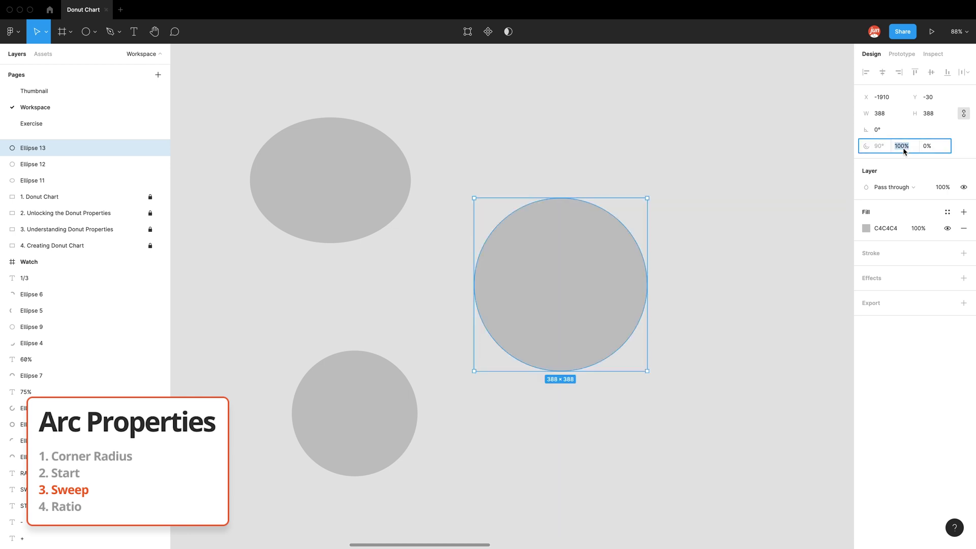
type("50")
key("Return")
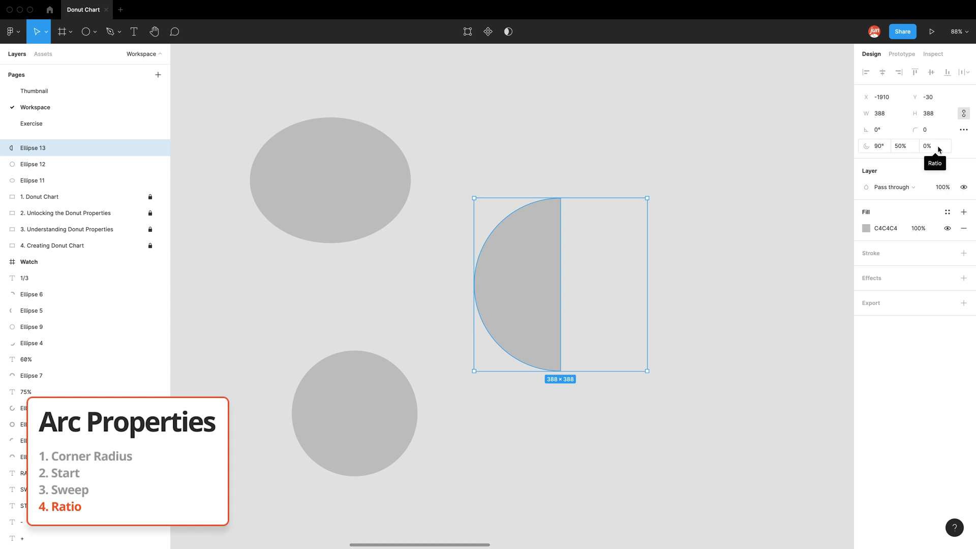
Raise the half circle's inner ratio from 10% to 50%, then to 80%.
left_click(937, 146)
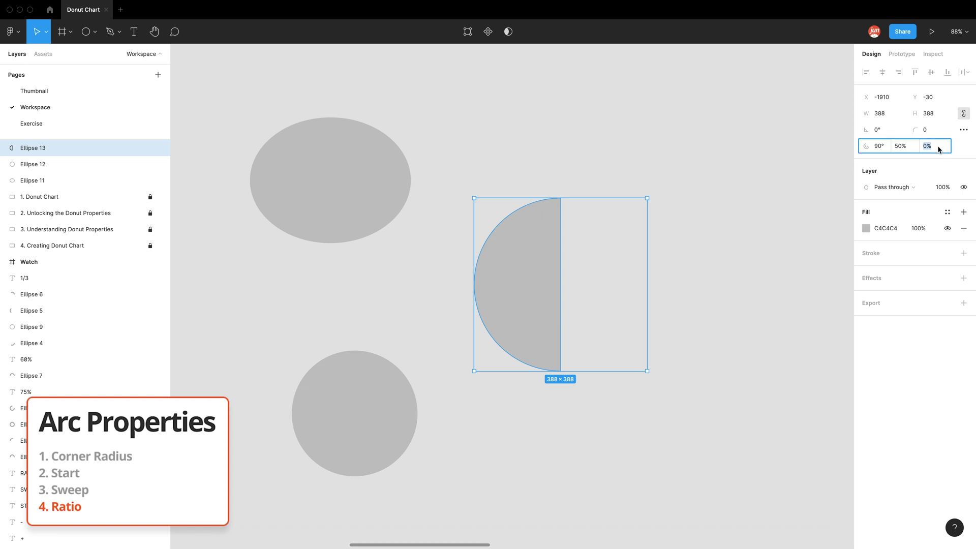
type("1")
key("Return")
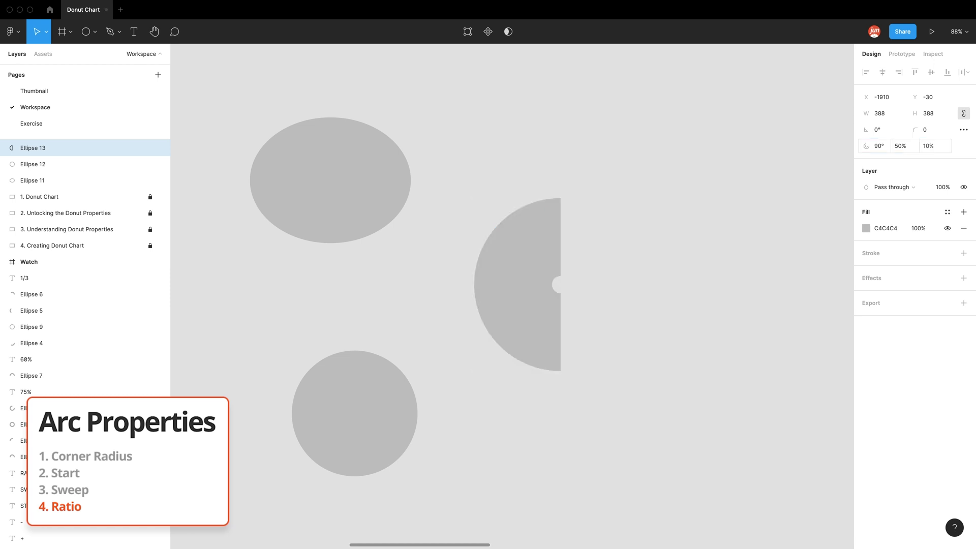
left_click(938, 147)
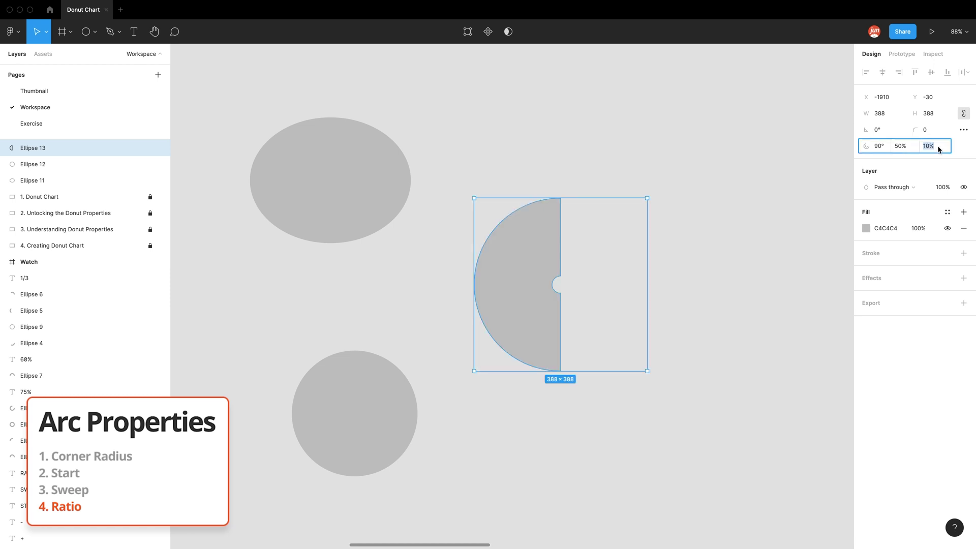
type("50")
key("Return")
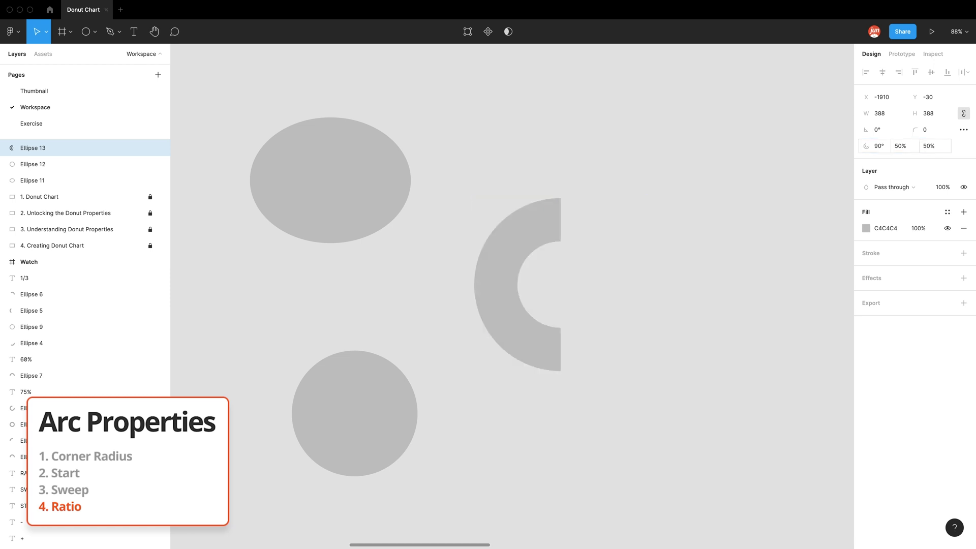
left_click(934, 146)
type("80")
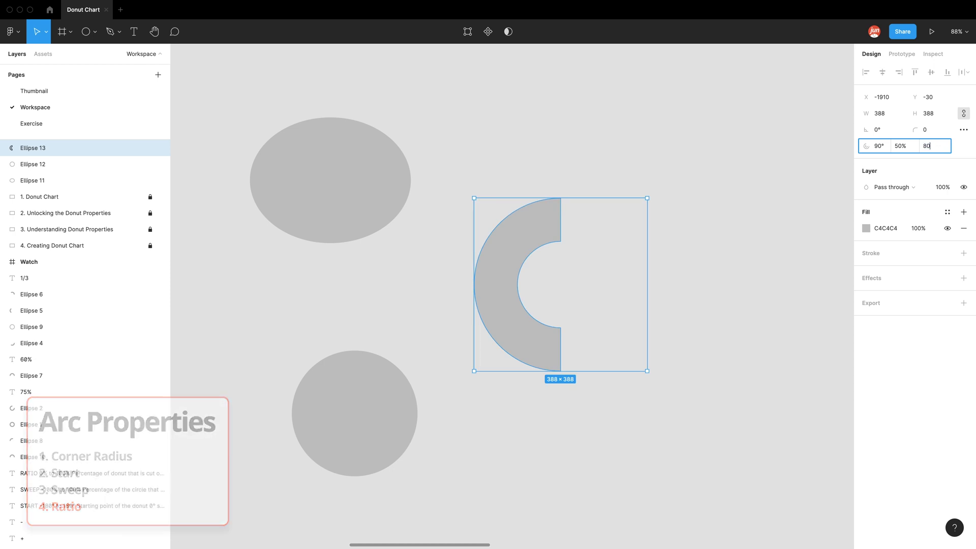
key("Return")
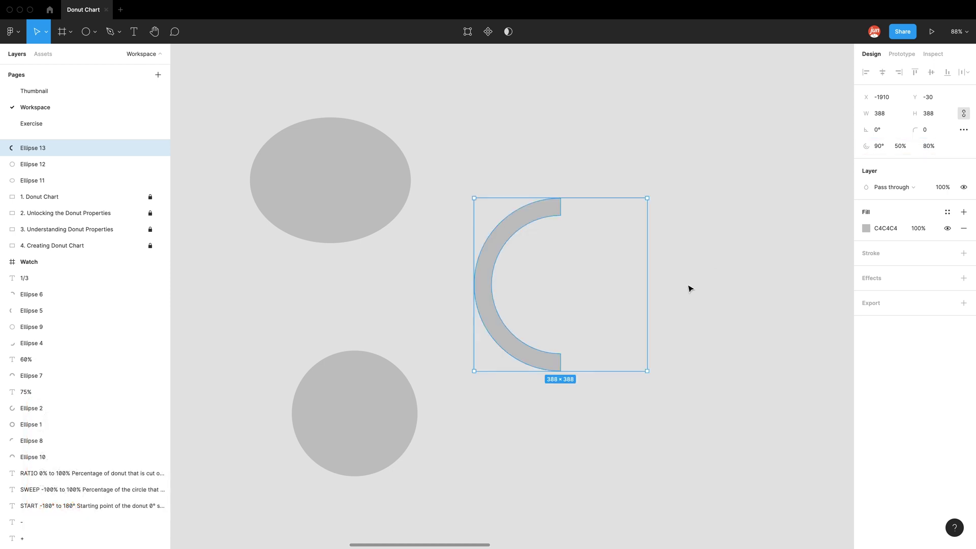
Give the 282 px circle (Ellipse 12) an 80% inner ratio, after trying 50%.
left_click(411, 413)
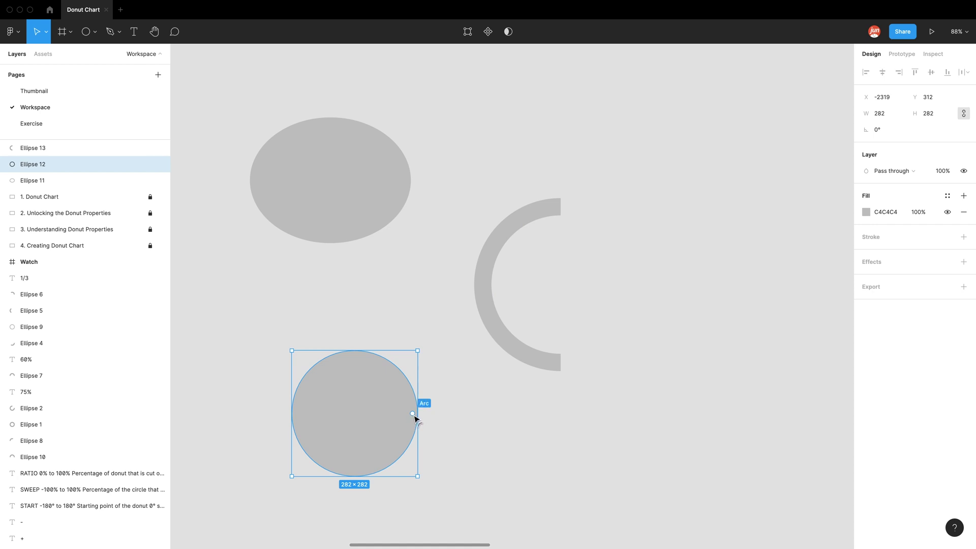
mouse_move(414, 415)
left_mouse_down()
mouse_move(405, 436)
mouse_move(384, 428)
mouse_move(401, 418)
left_mouse_up()
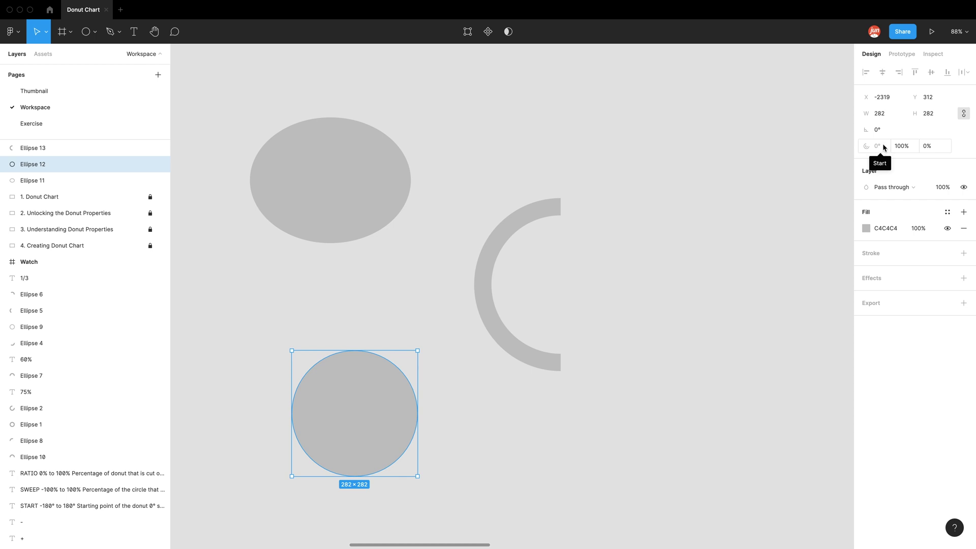
left_click(934, 148)
type("50")
key("Return")
left_click(932, 146)
type("100")
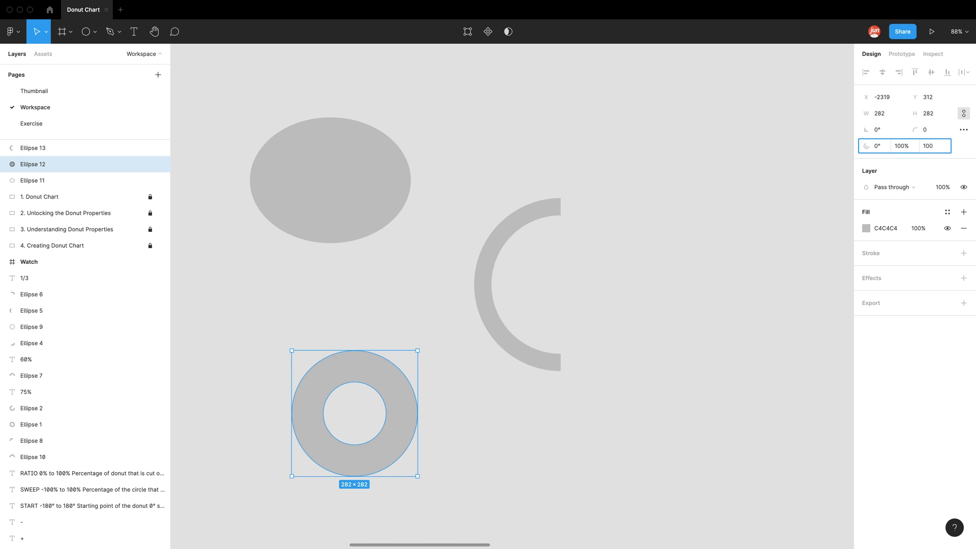
key("BackSpace")
key("BackSpace")
type("80")
key("Return")
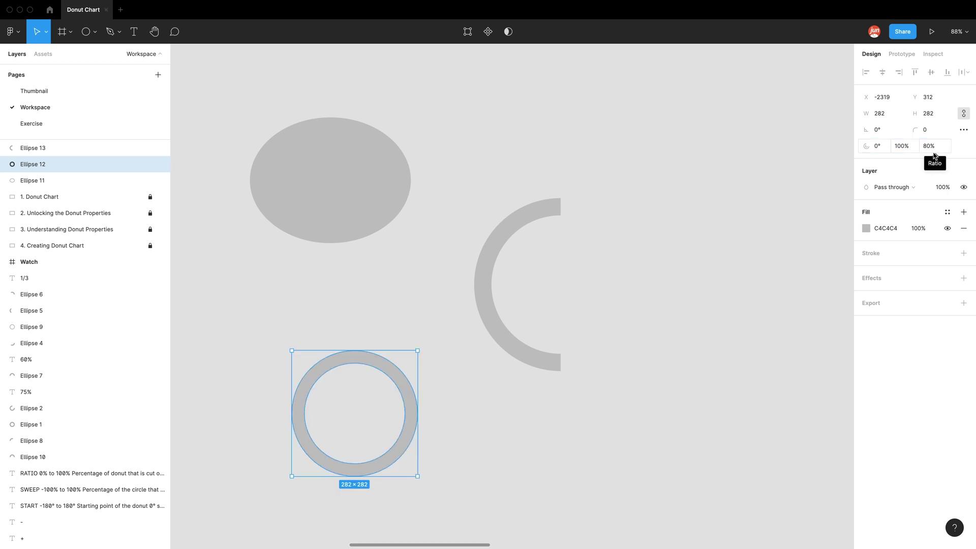
Deselect the ring and bring the START, SWEEP and RATIO diagrams into view.
left_click(719, 289)
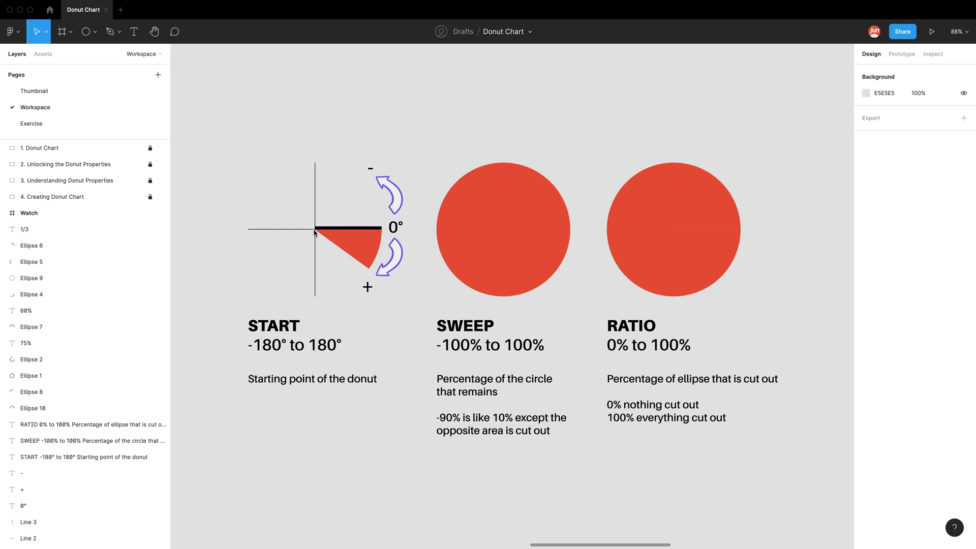
Set the red START wedge's start angle to 90°, then to -90°, above the line.
left_click(356, 246)
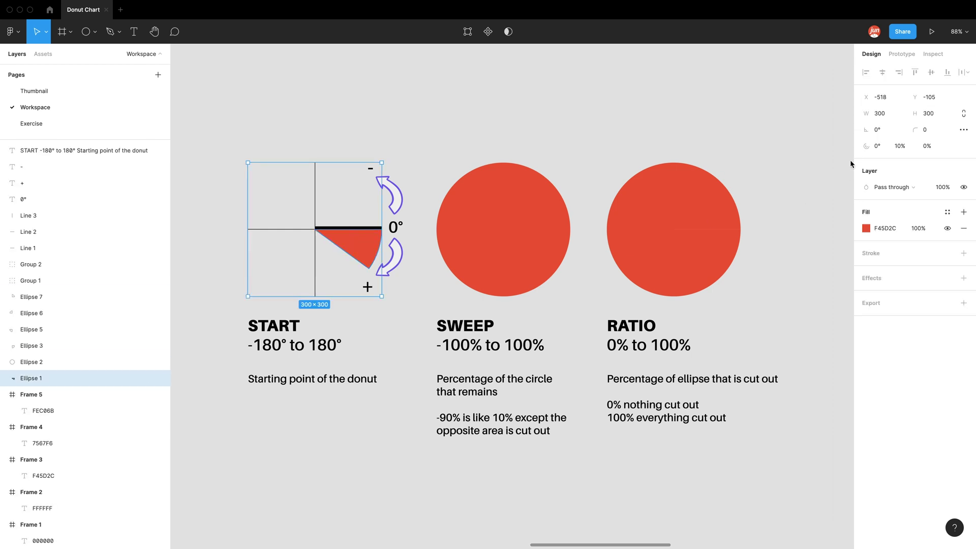
left_click(880, 147)
type("90")
key("Return")
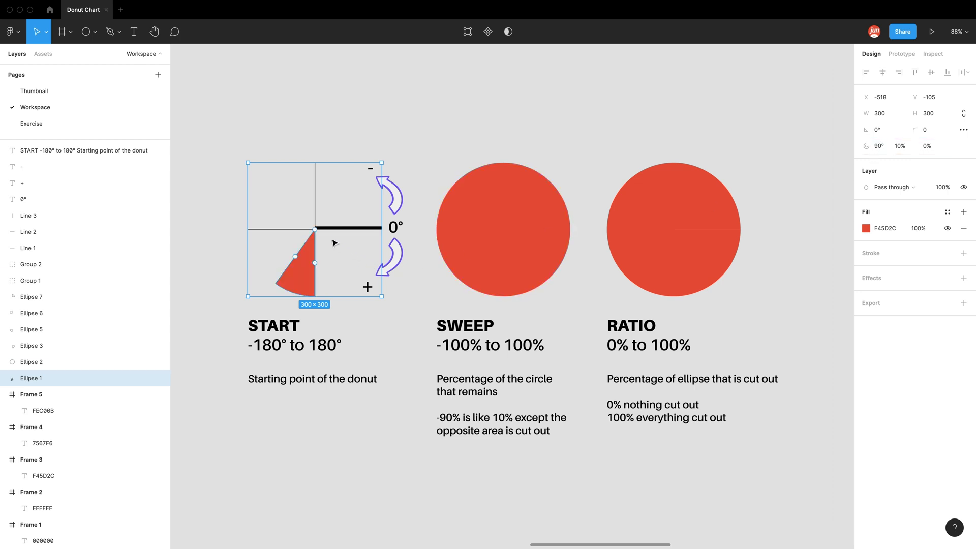
mouse_move(320, 289)
left_click(878, 149)
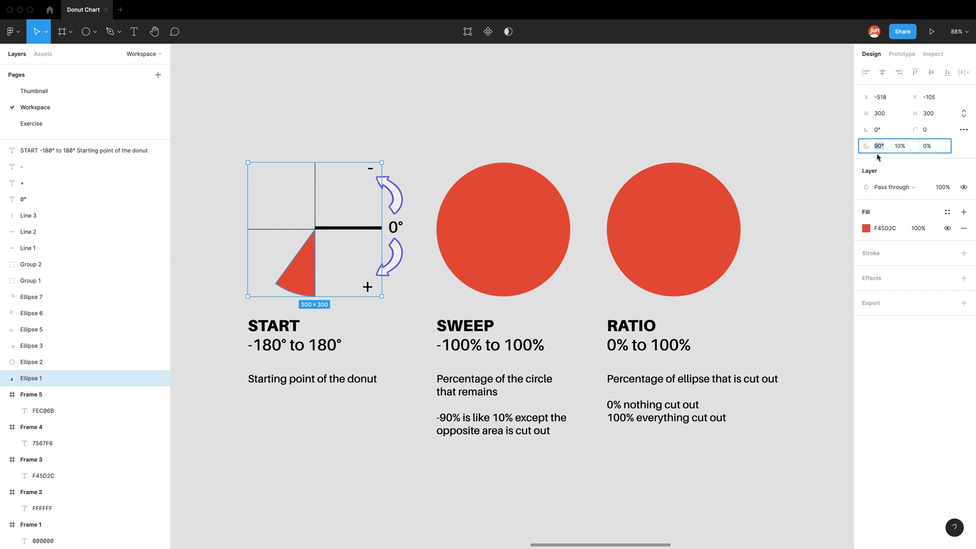
type("-90")
key("Return")
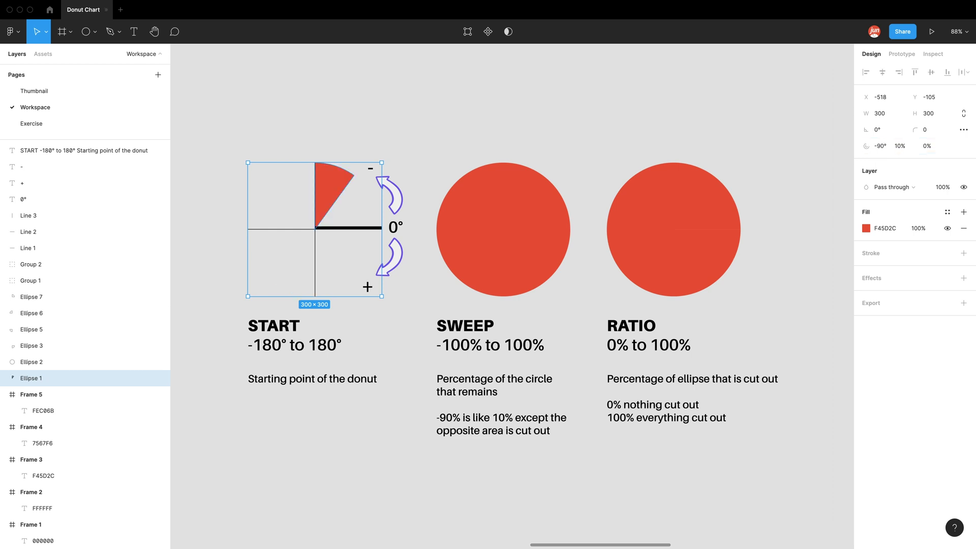
left_click(587, 120)
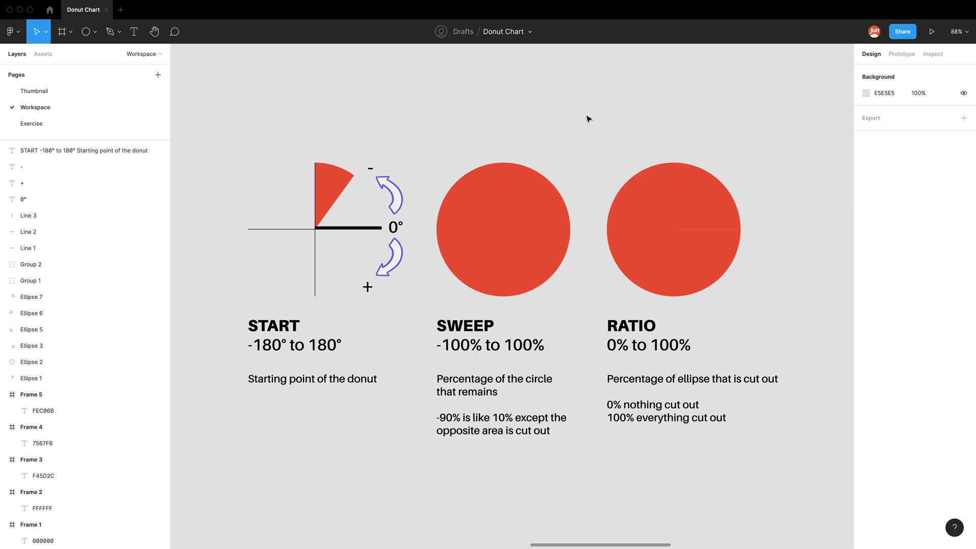
Drag the SWEEP circle's arc to about half, then set its sweep to -50%.
left_click(531, 222)
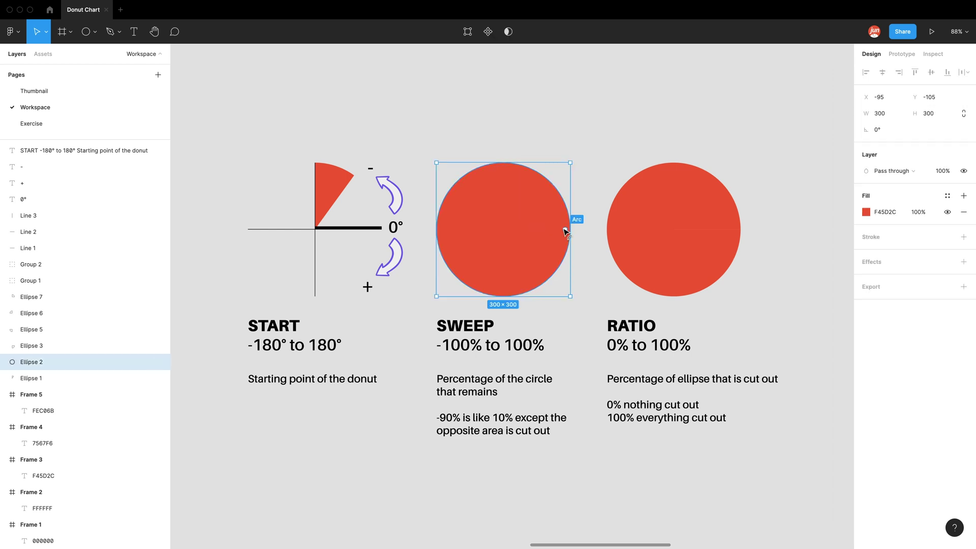
left_click_drag(565, 230, 470, 232)
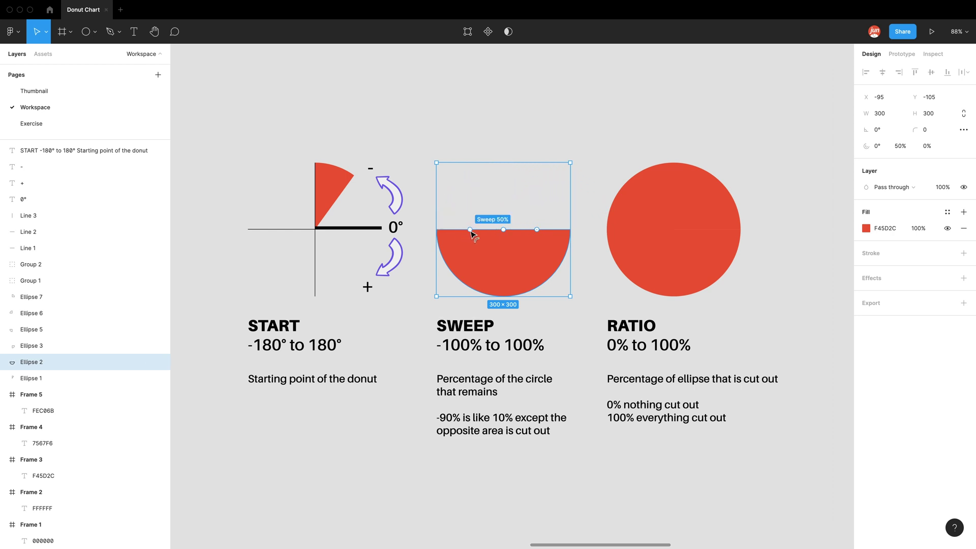
left_click_drag(471, 234, 468, 232)
left_click(900, 147)
type("-50")
key("Return")
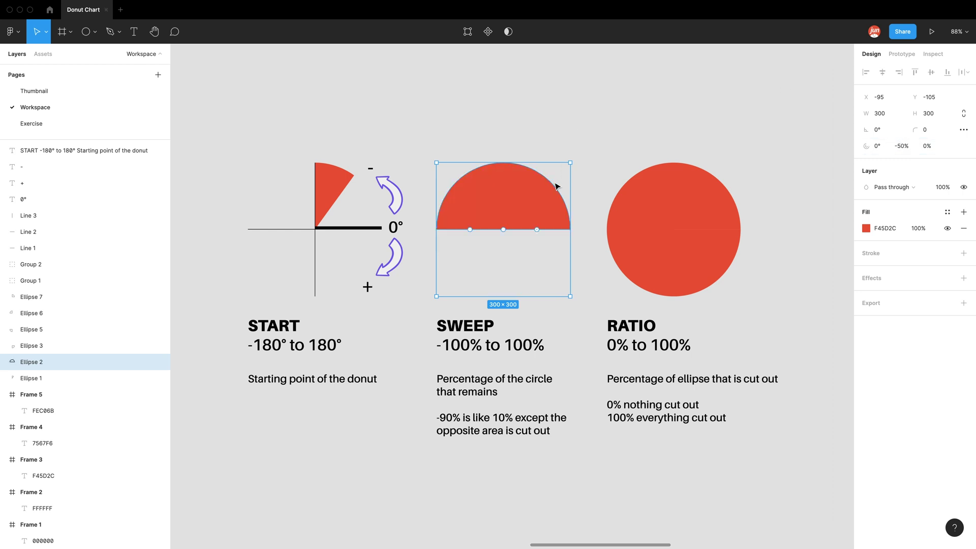
Drag Ellipse 2's sweep handle until the sweep reads -25%, leaving an upper-right quarter.
mouse_move(509, 235)
left_click_drag(470, 232, 504, 194)
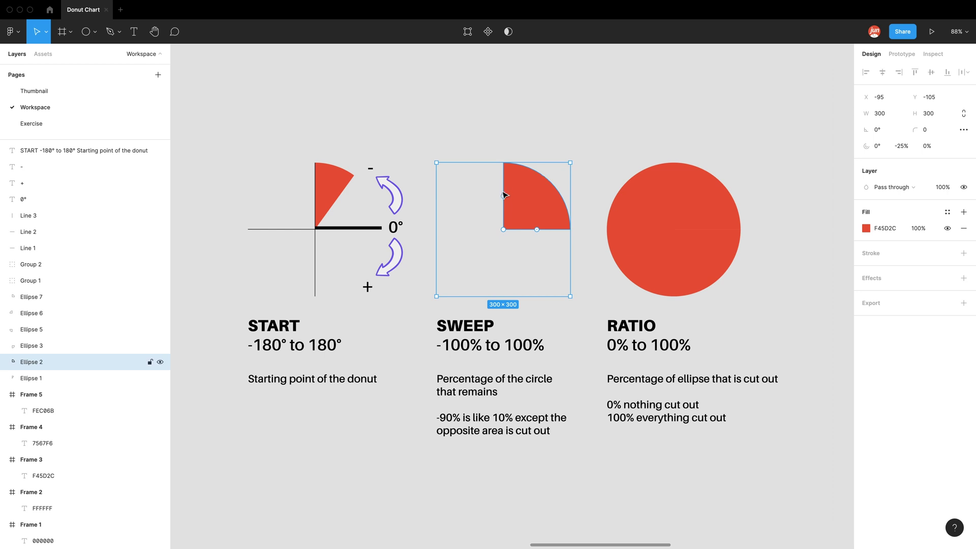
Give the RATIO circle's lower-left, upper-left and upper-right quarters 25%, 50% and 75% cut-outs.
left_click(685, 251)
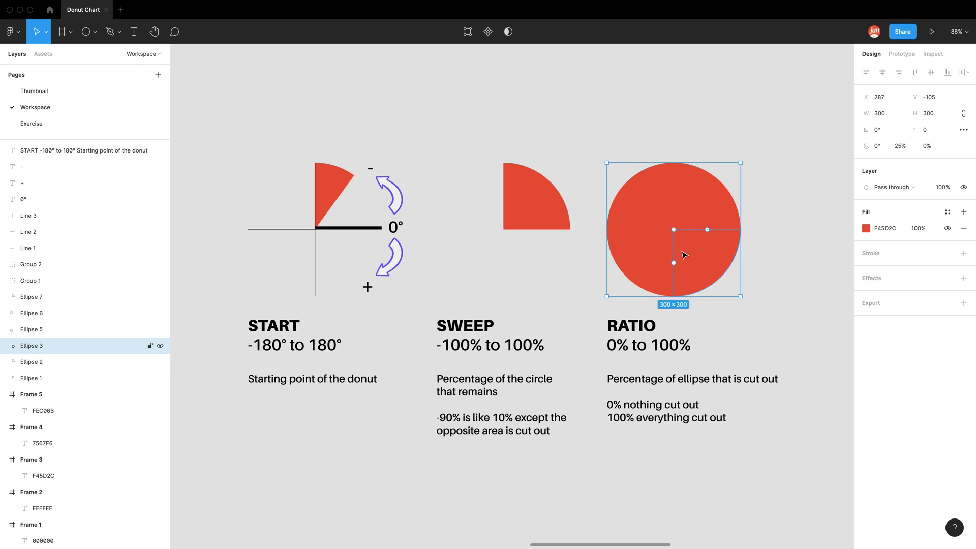
left_click(653, 251)
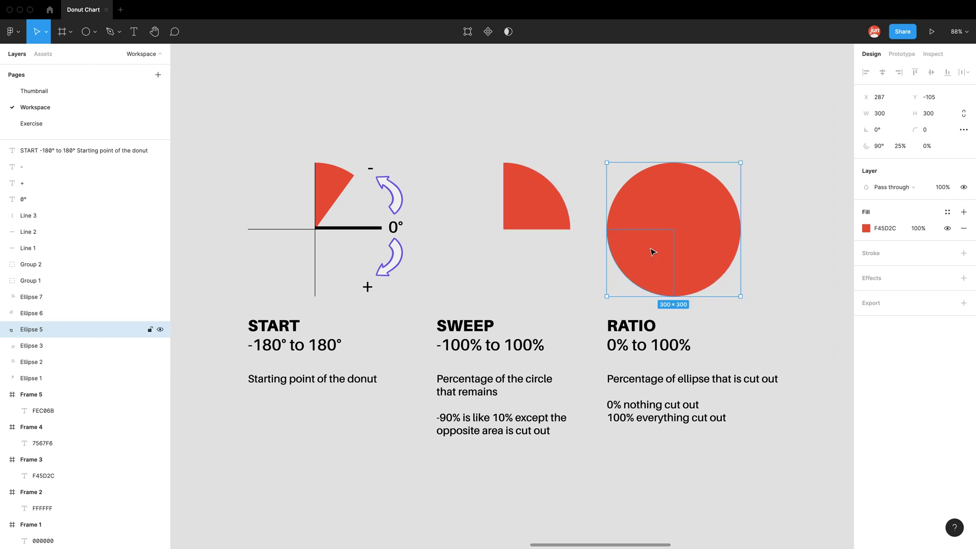
left_click(932, 146)
type("25")
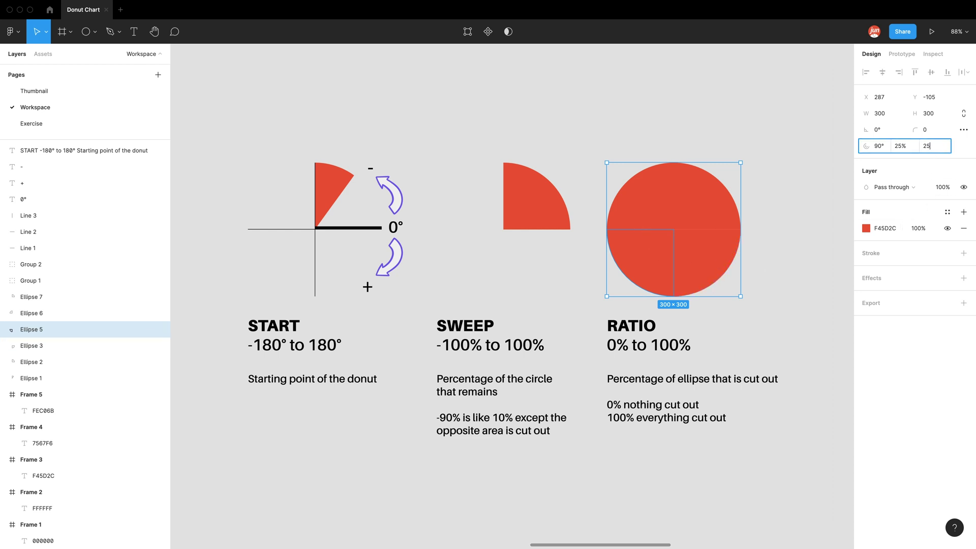
key("Return")
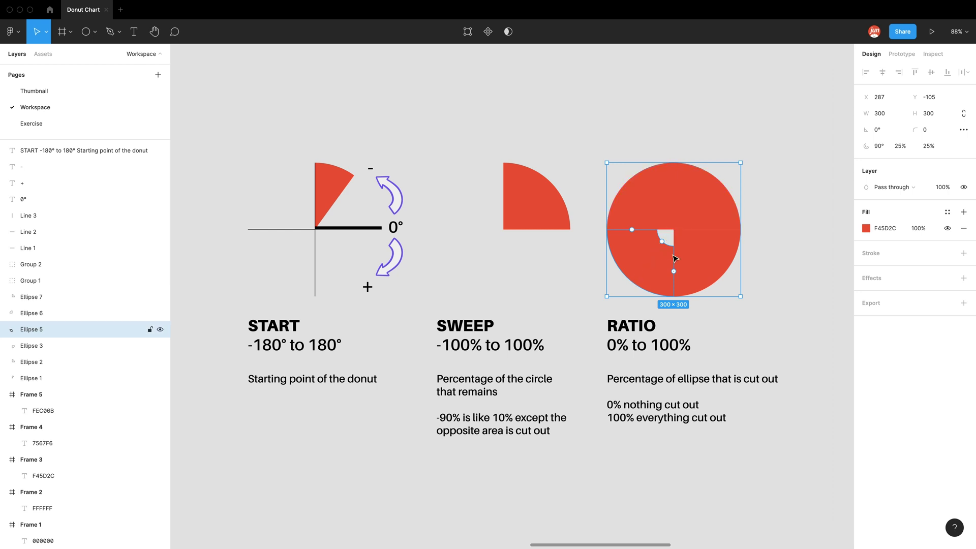
left_click(655, 228)
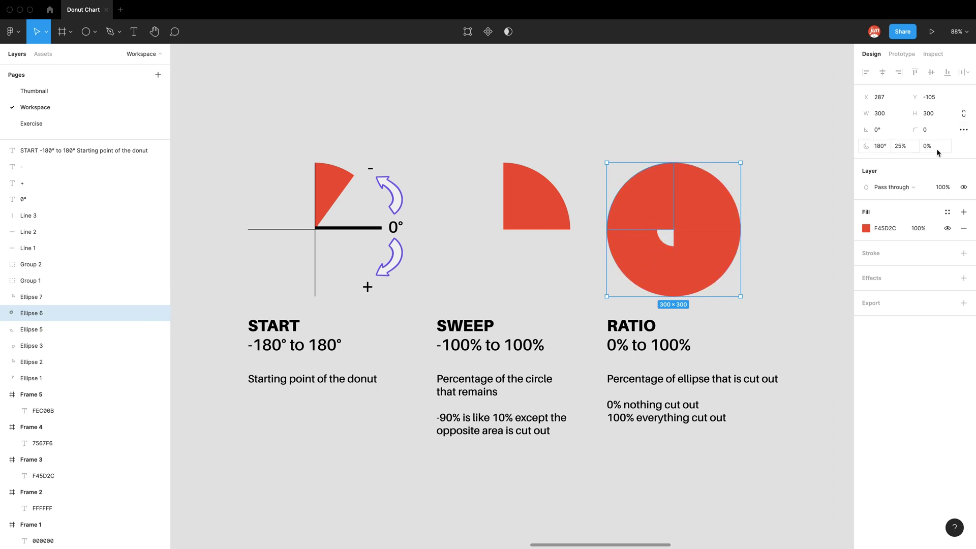
left_click(936, 148)
type("50")
key("Return")
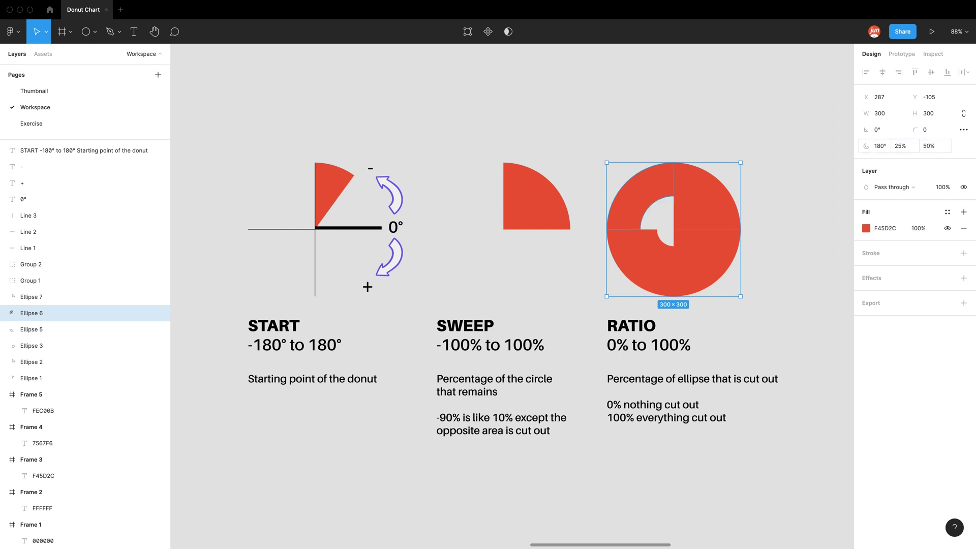
left_click(688, 209)
left_click(932, 147)
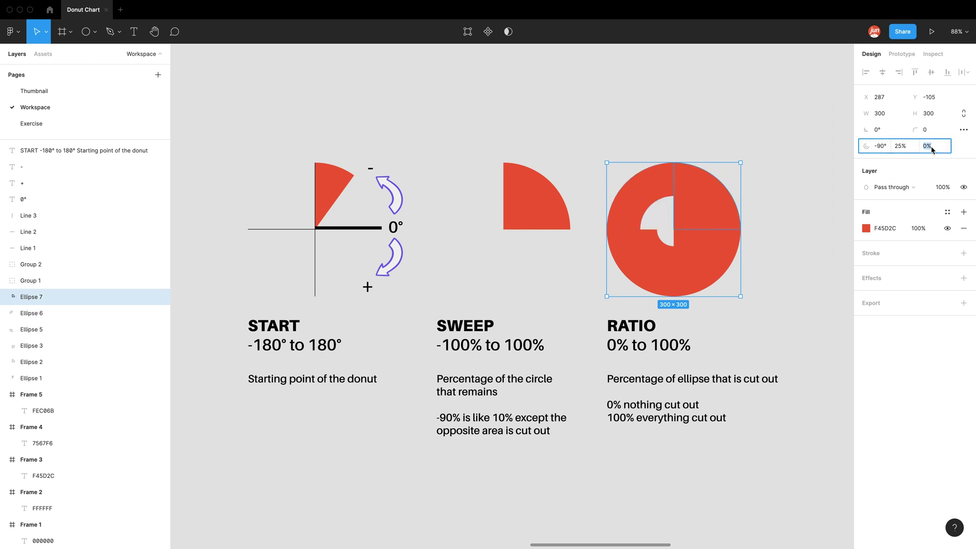
type("75")
key("Return")
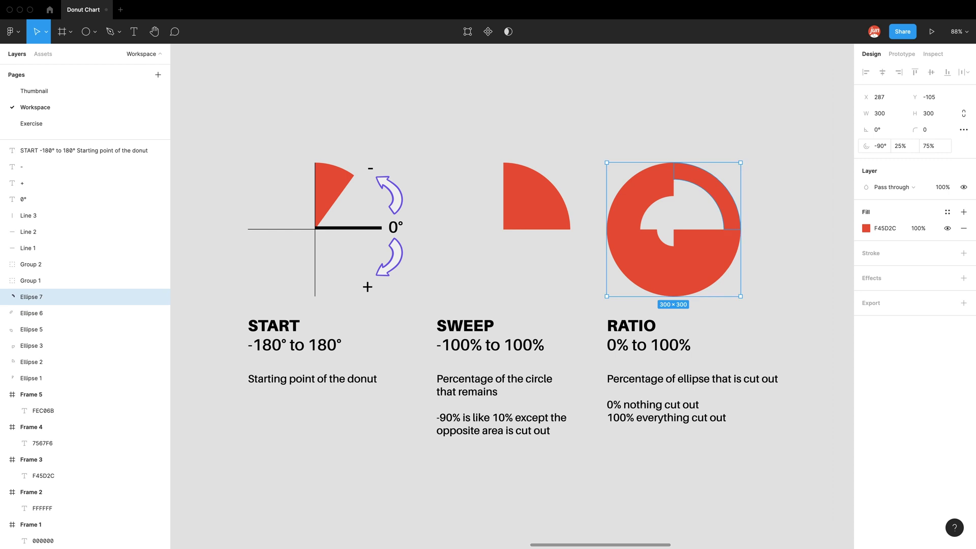
Experiment with the upper-right quarter's cut-out and sweep handles on the canvas.
left_click(791, 192)
left_click(718, 196)
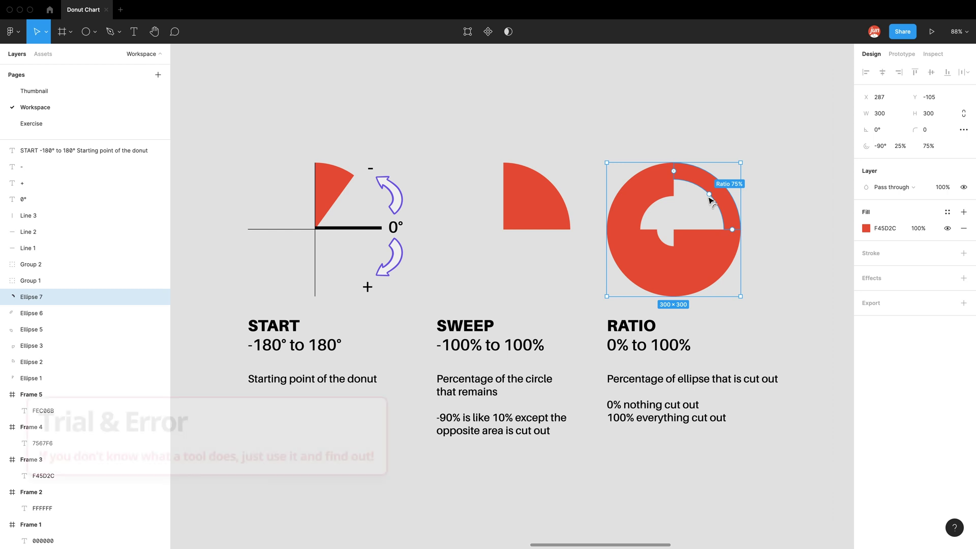
mouse_move(710, 198)
left_mouse_down()
mouse_move(683, 217)
mouse_move(709, 193)
left_mouse_up()
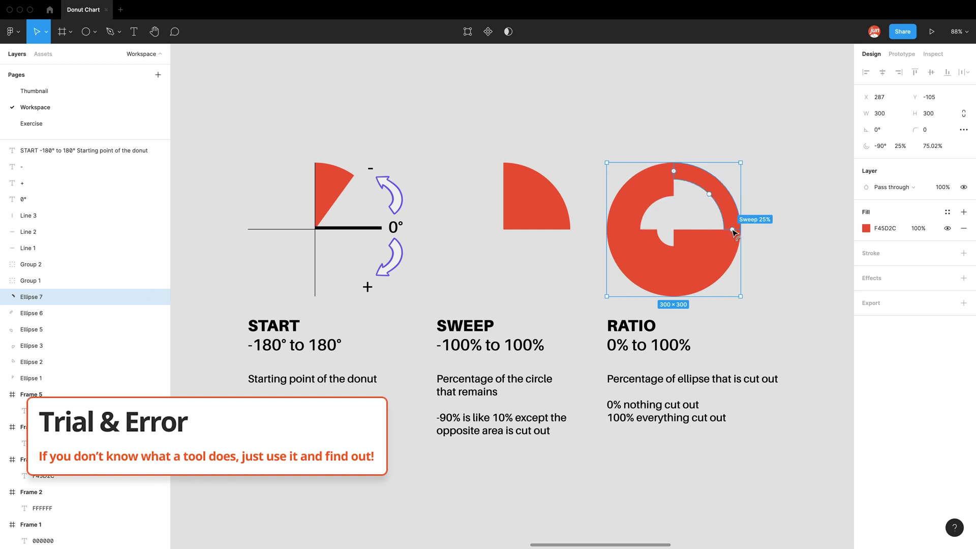
left_click_drag(733, 232, 728, 204)
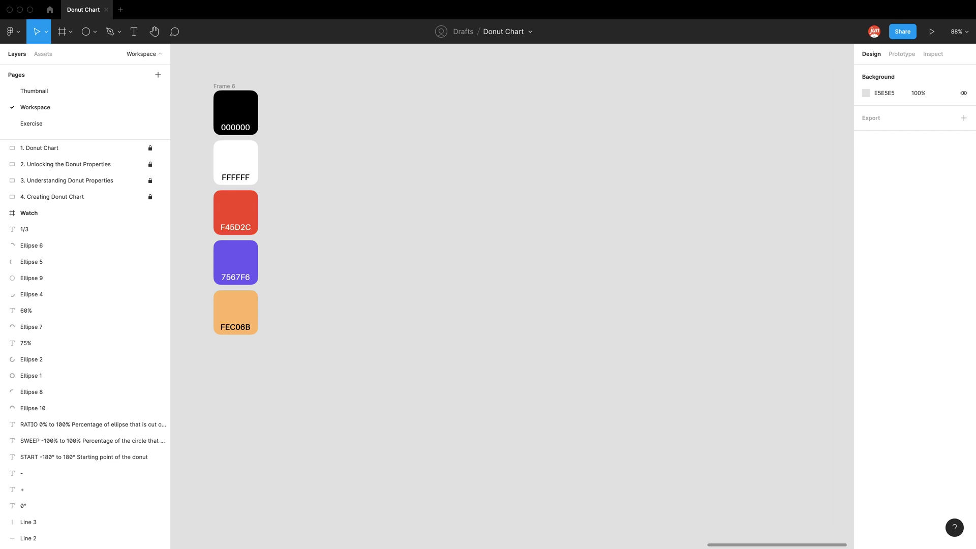
Draw a new ellipse beside the colour swatches and resize it to 300×300.
left_click(96, 32)
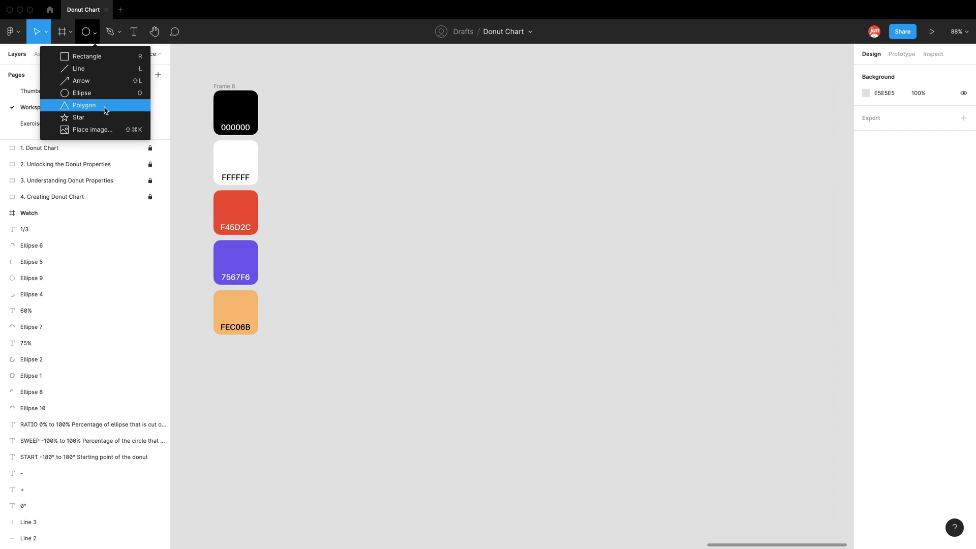
left_click(111, 93)
left_click(372, 169)
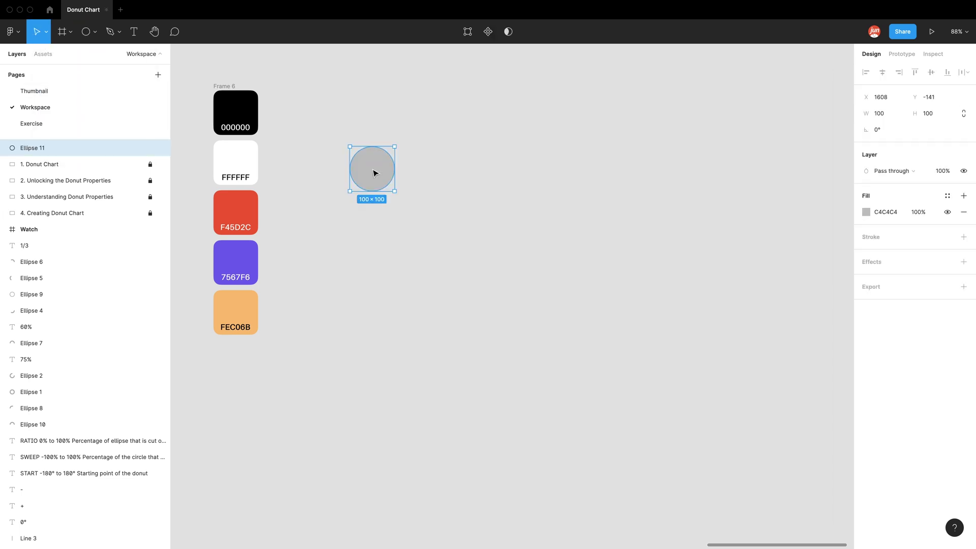
left_click_drag(382, 176, 463, 320)
left_click_drag(412, 291, 393, 316)
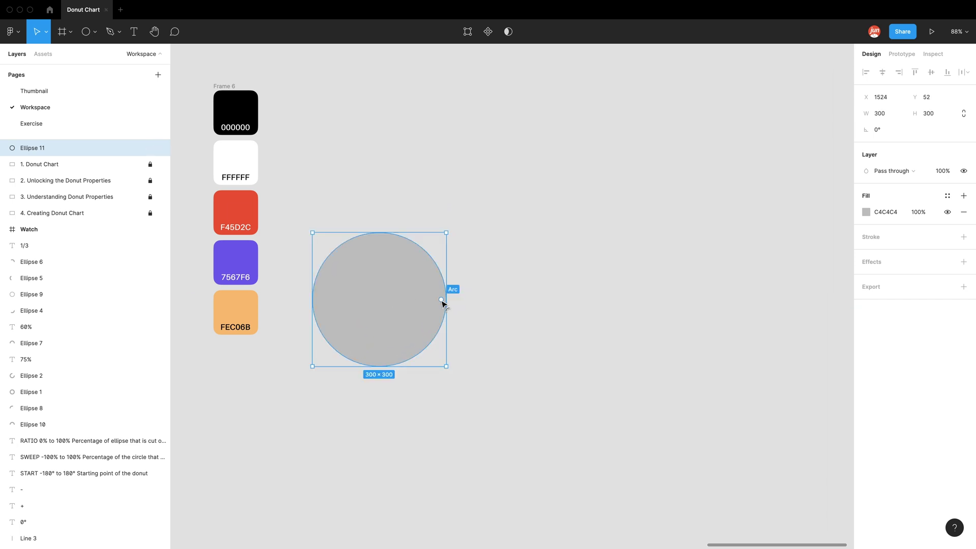
mouse_move(442, 301)
left_mouse_down()
mouse_move(435, 285)
mouse_move(439, 303)
left_mouse_up()
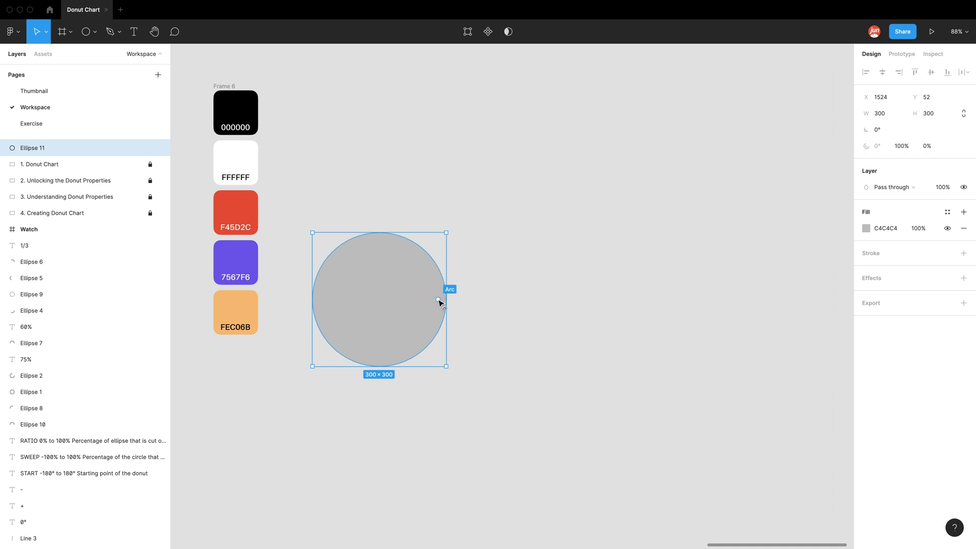
Set the circle's Arc Ratio to 80% to hollow it into a ring, then nudge it into place.
left_click(932, 148)
type("80")
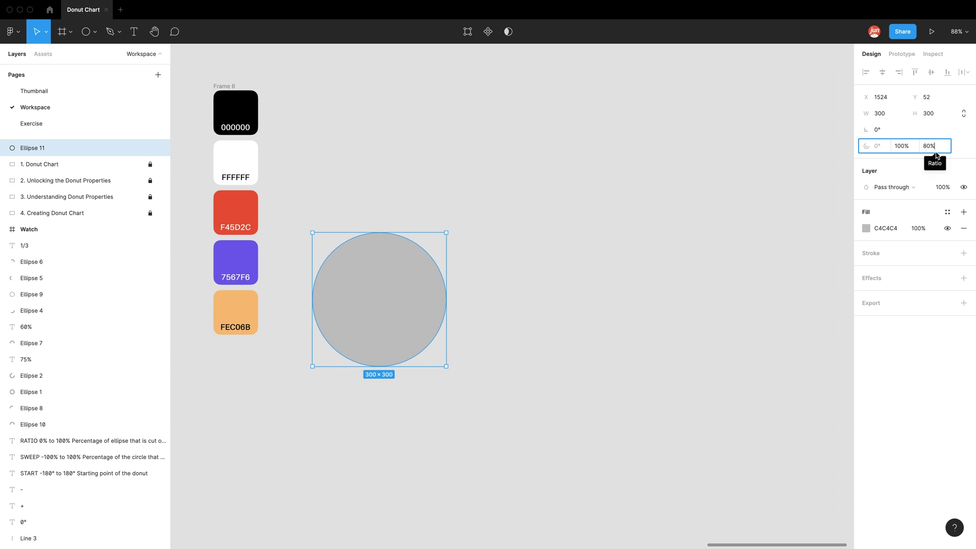
key("Return")
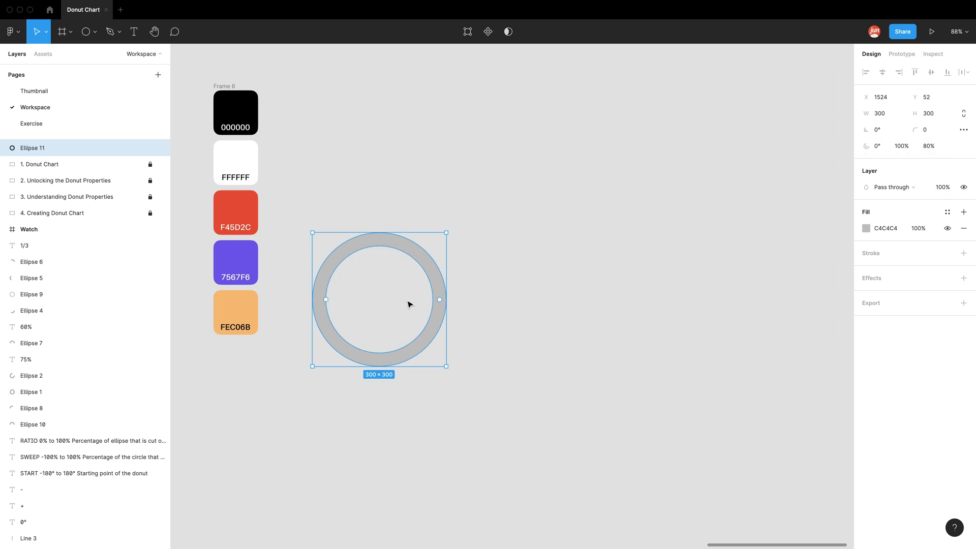
left_click_drag(434, 285, 427, 297)
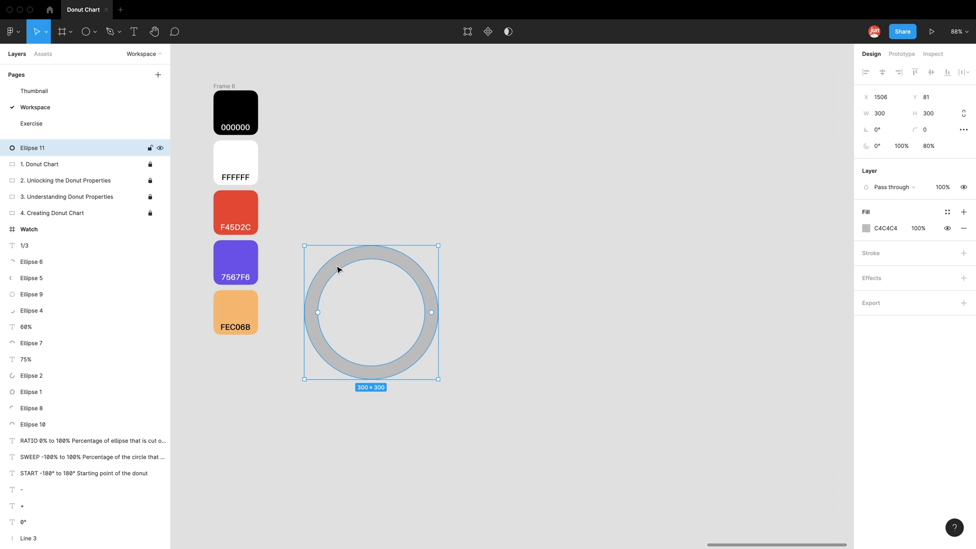
Fill the grey ring with white sampled from the FFFFFF swatch.
left_click(867, 229)
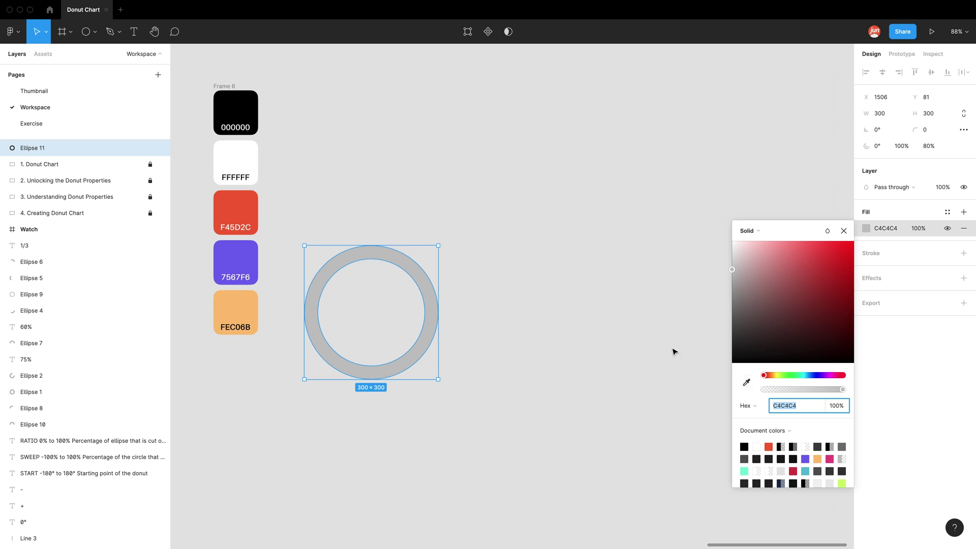
left_click(573, 304)
left_click(420, 286)
key("i")
left_click(266, 161)
left_click(368, 178)
Duplicate the white ring in place and colour the copy red F45D2C.
left_click(378, 252)
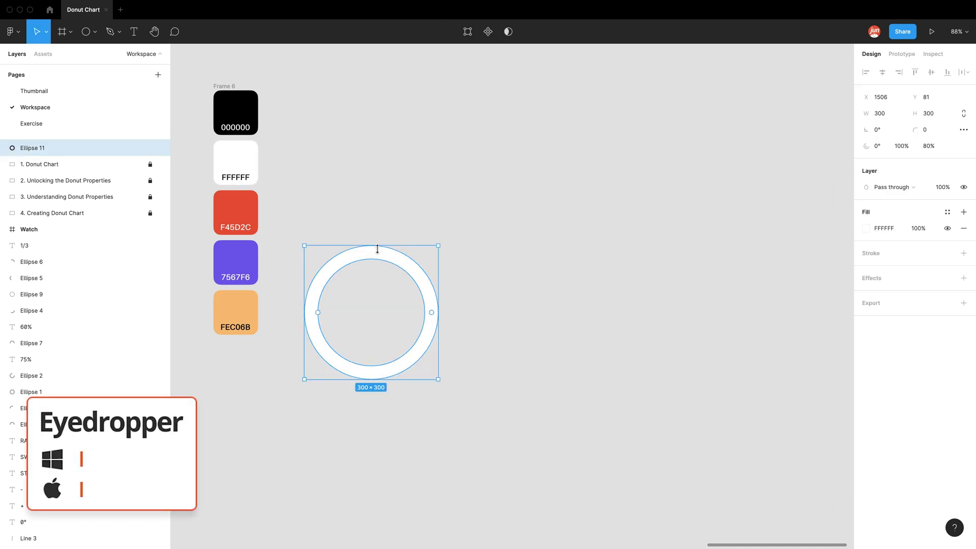
key("super+c")
key("super+v")
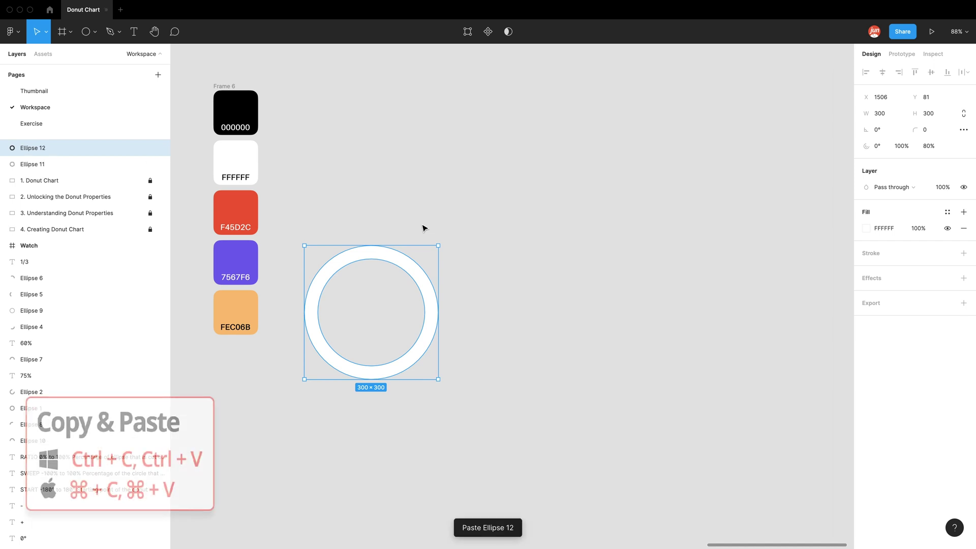
key("i")
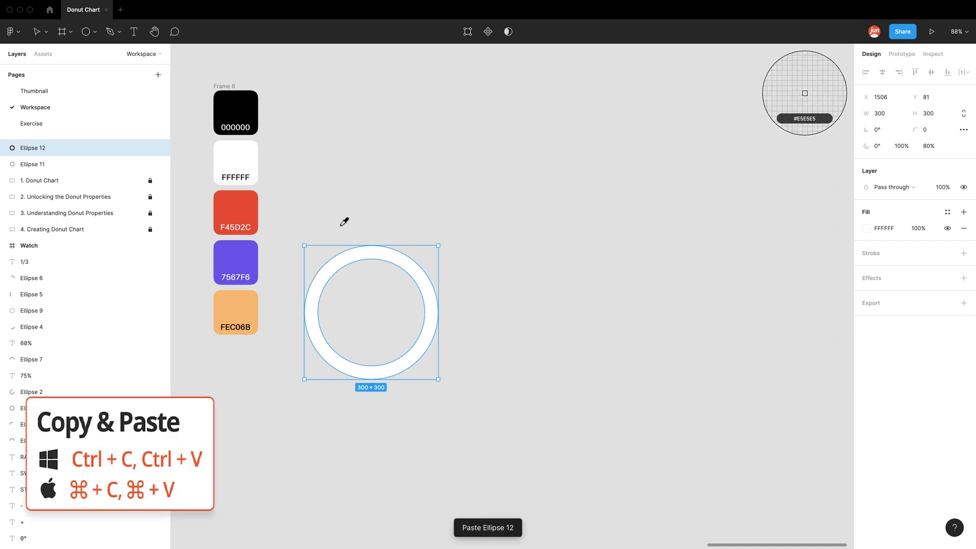
left_click(235, 205)
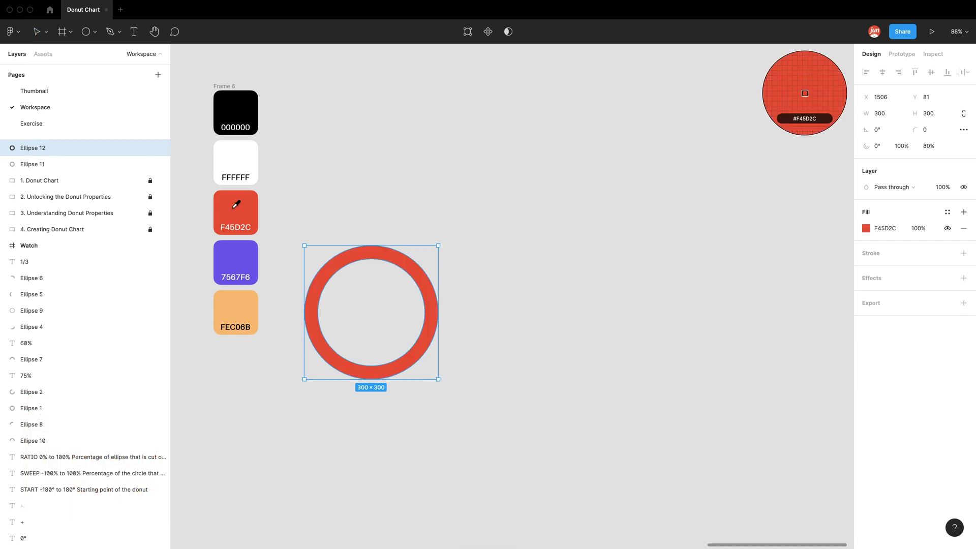
key("Escape")
left_click(417, 274)
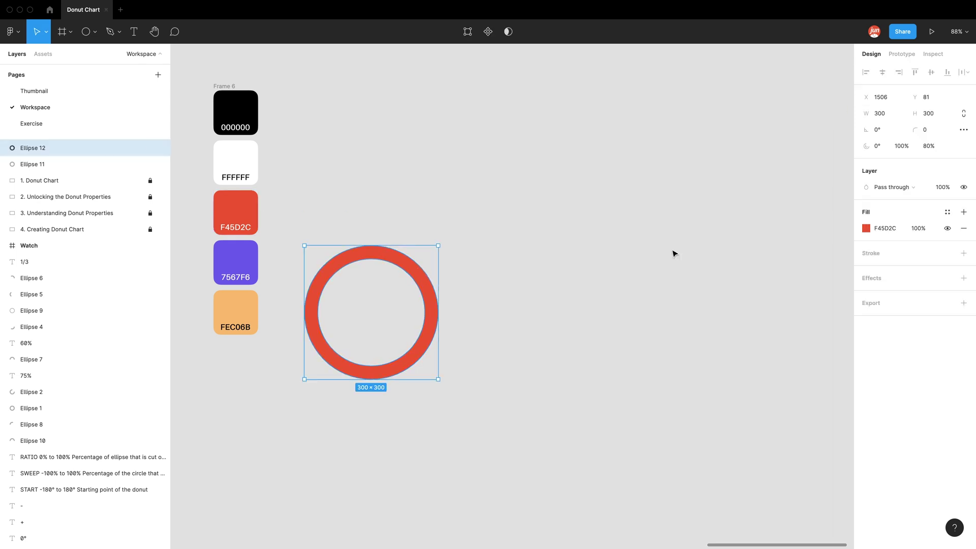
Cut the red ring to a 75% sweep with corner radius 5 for rounded ends.
left_click(907, 147)
type("7")
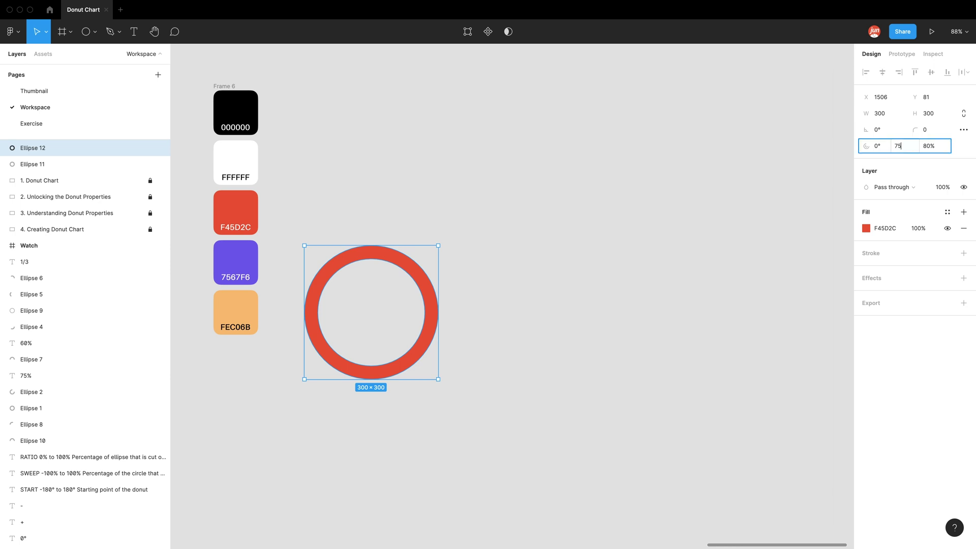
type("5")
key("Return")
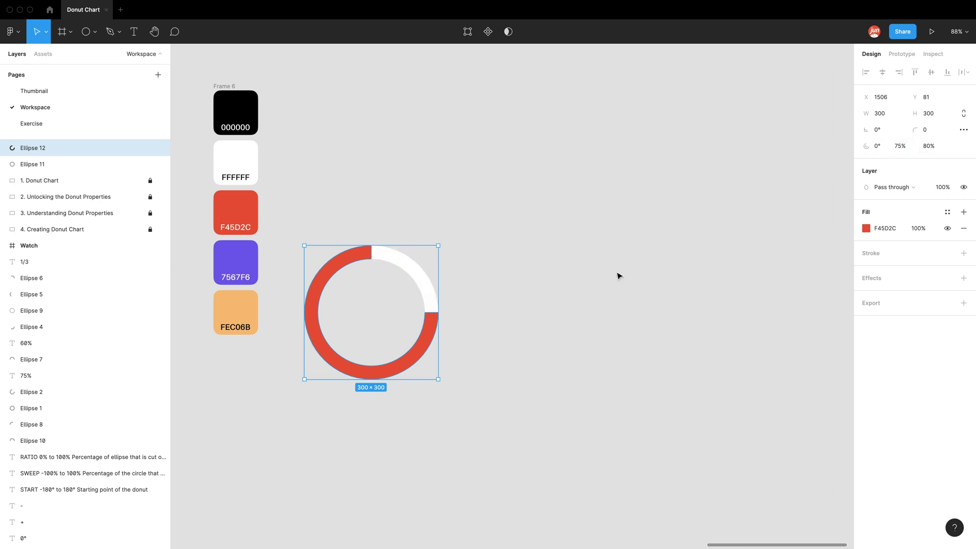
left_click(925, 131)
type("5")
key("Return")
left_click(643, 287)
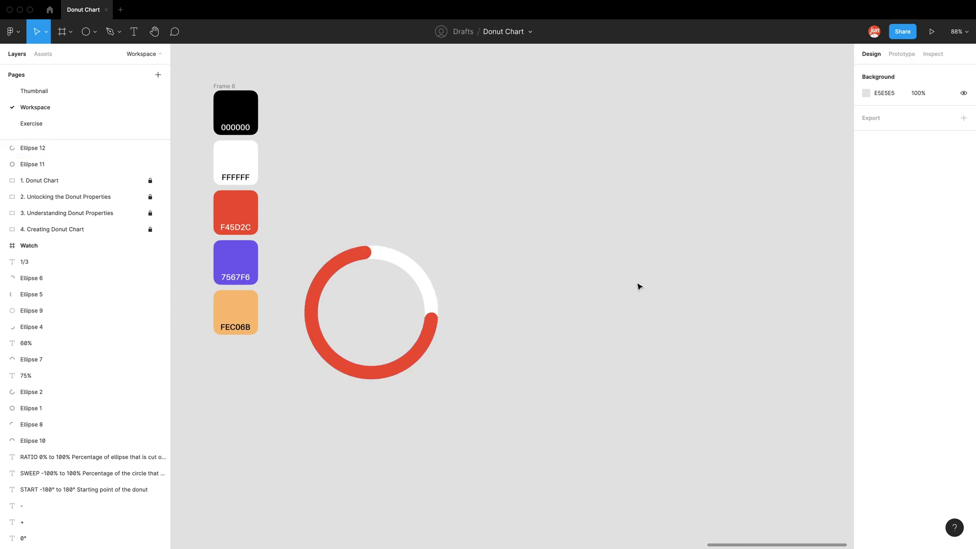
Add a '75%' text label, set its % sign to size 48, and centre it in the donut.
left_click(135, 33)
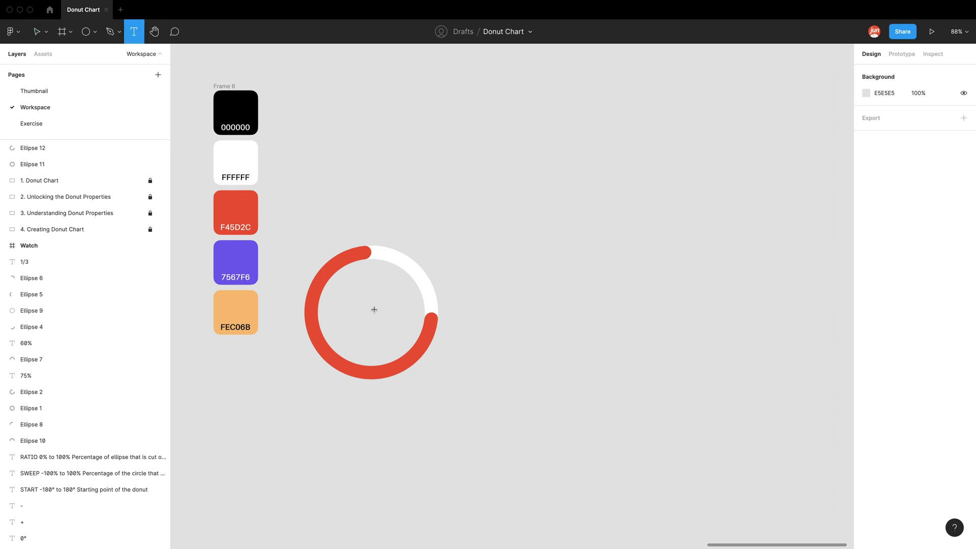
left_click(399, 184)
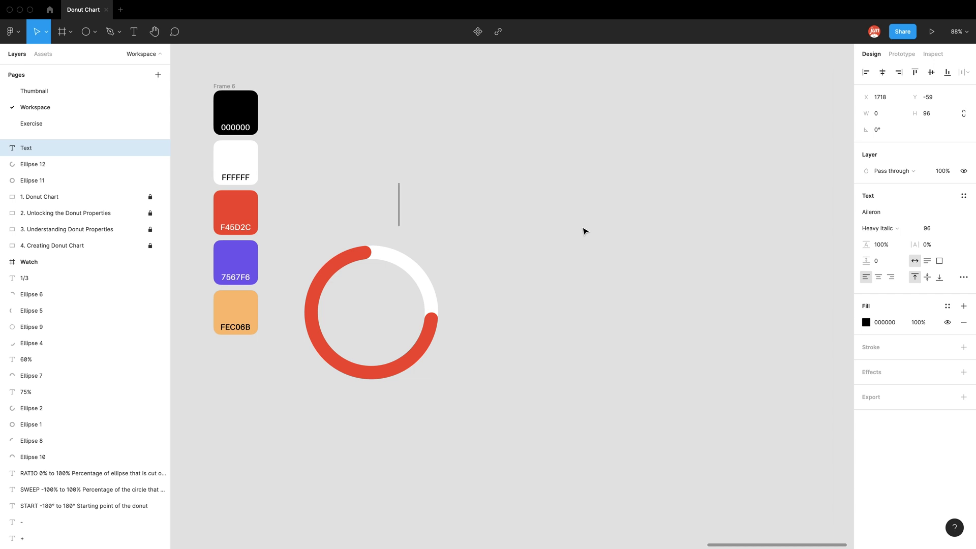
type("75%")
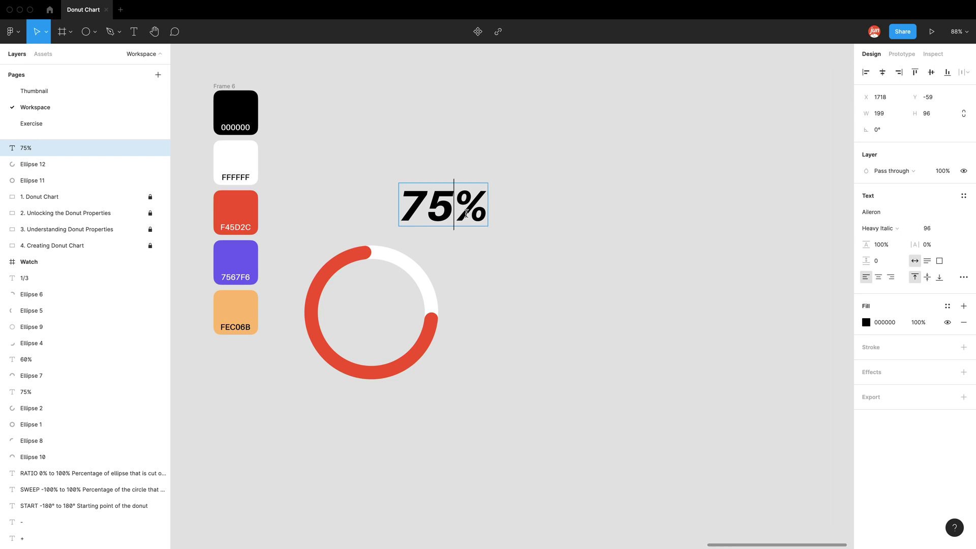
double_click(467, 215)
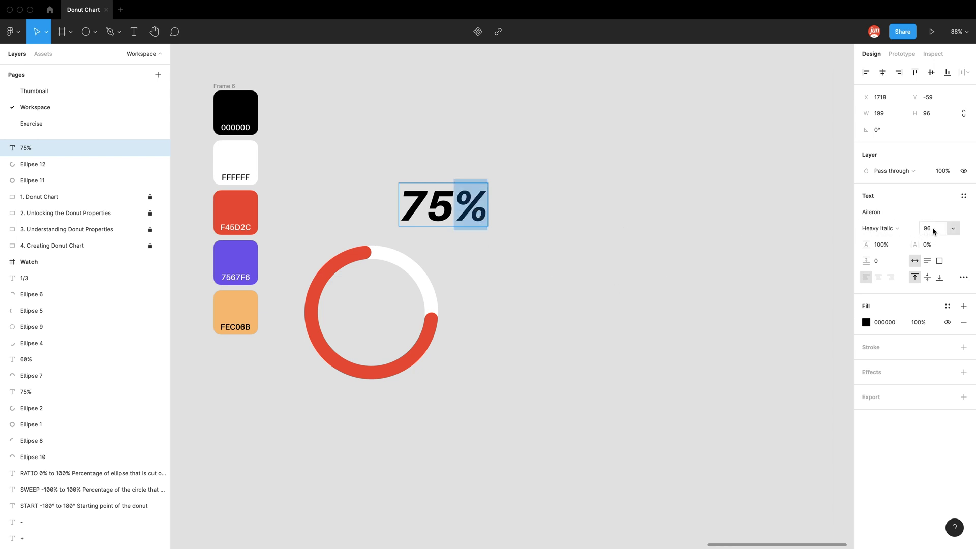
left_click(953, 229)
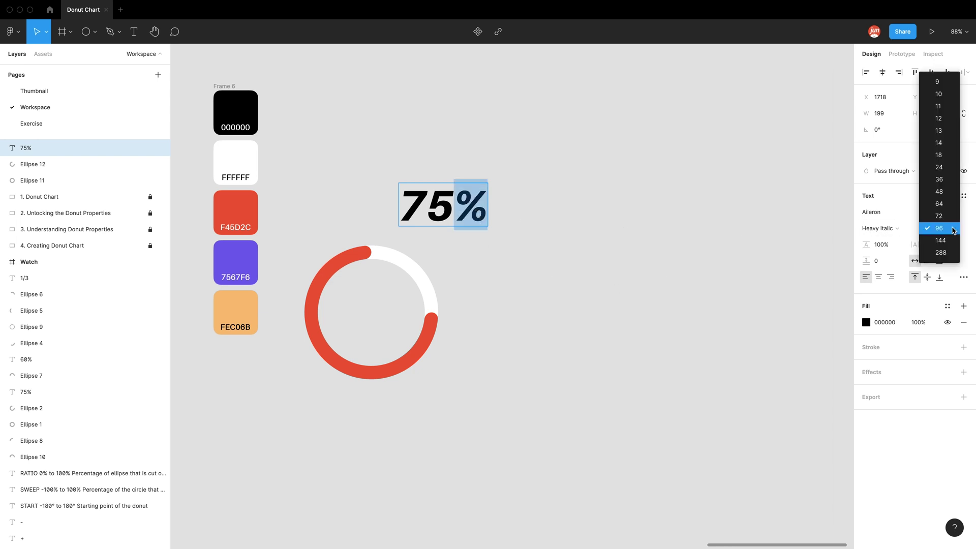
left_click(955, 197)
left_click(549, 246)
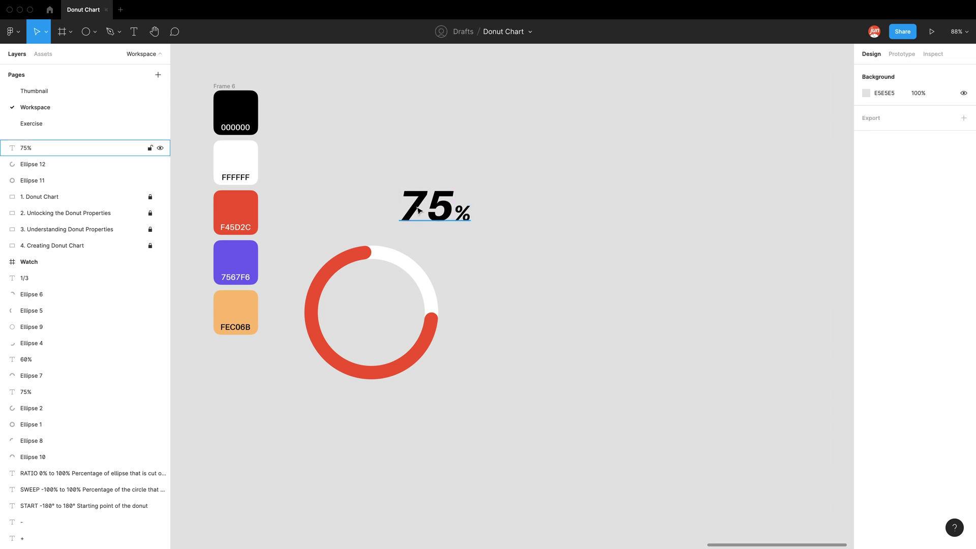
left_click_drag(418, 209, 358, 317)
left_click(480, 257)
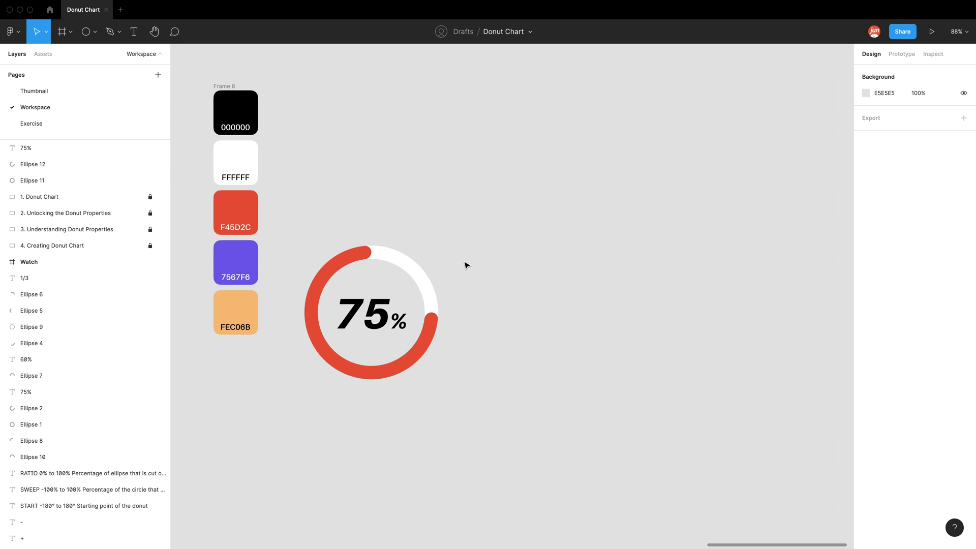
Alt-drag a copy of the white ring to the right of the 75% donut.
left_click(418, 273)
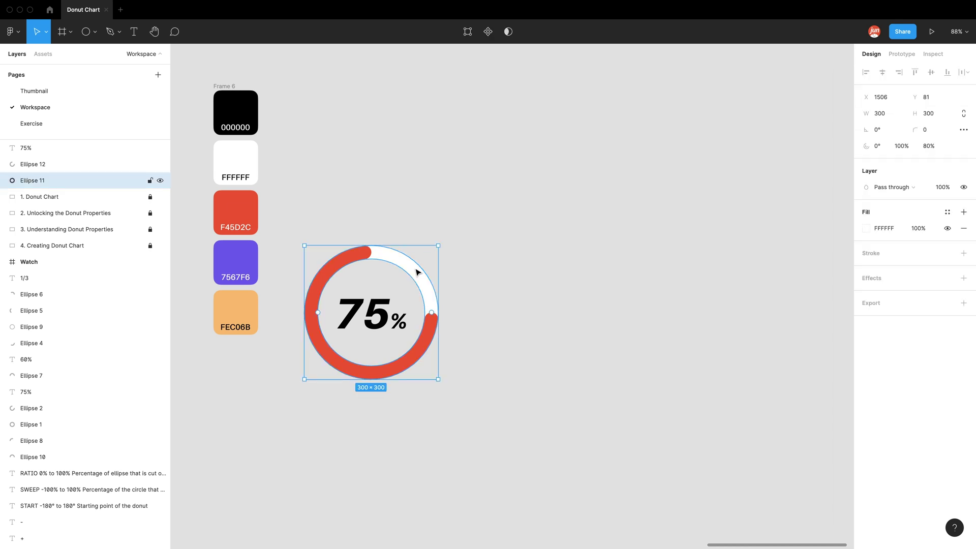
left_click_drag(417, 272, 588, 294)
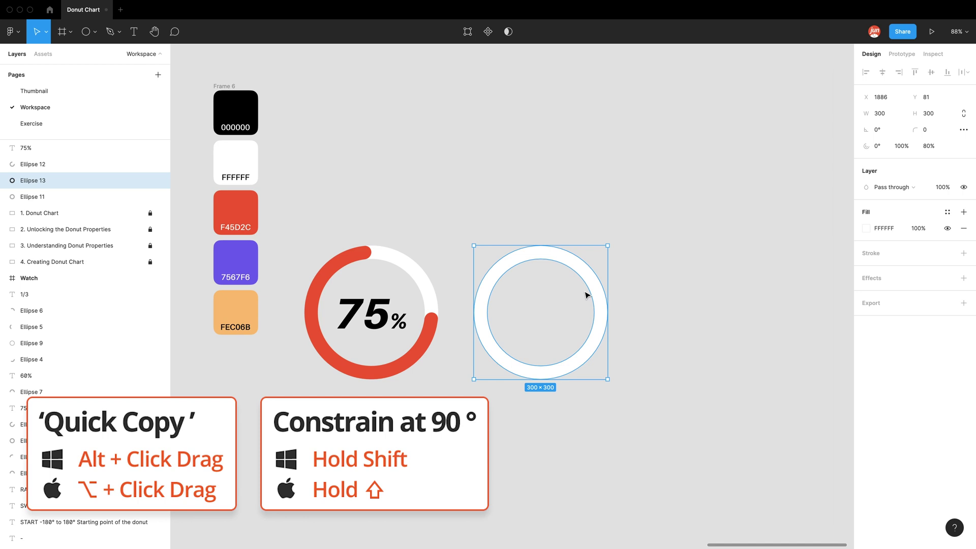
left_click(638, 283)
left_click(589, 278)
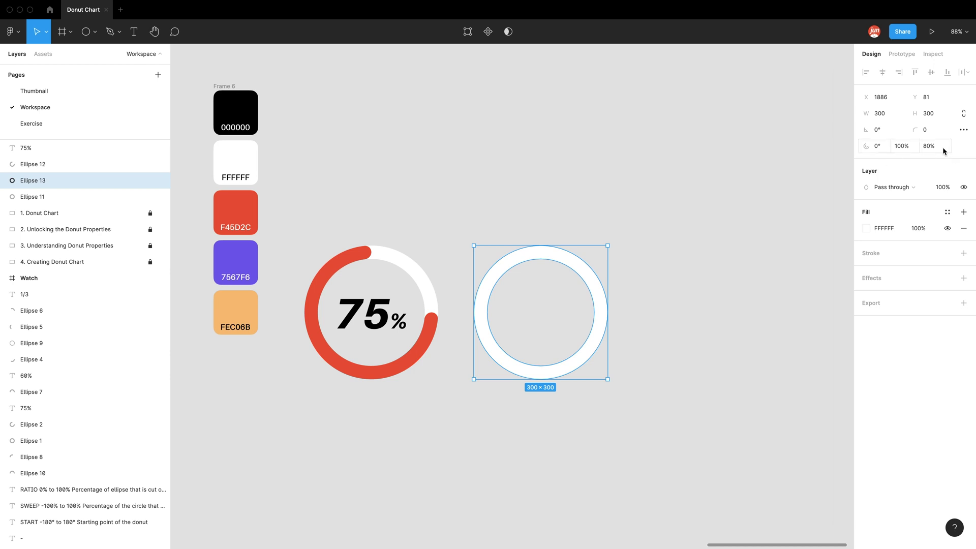
Make the copy a red F45D2C arc with a 100/3 (33.33%) sweep and corner radius 5.
left_click(906, 149)
type("100/3")
key("Return")
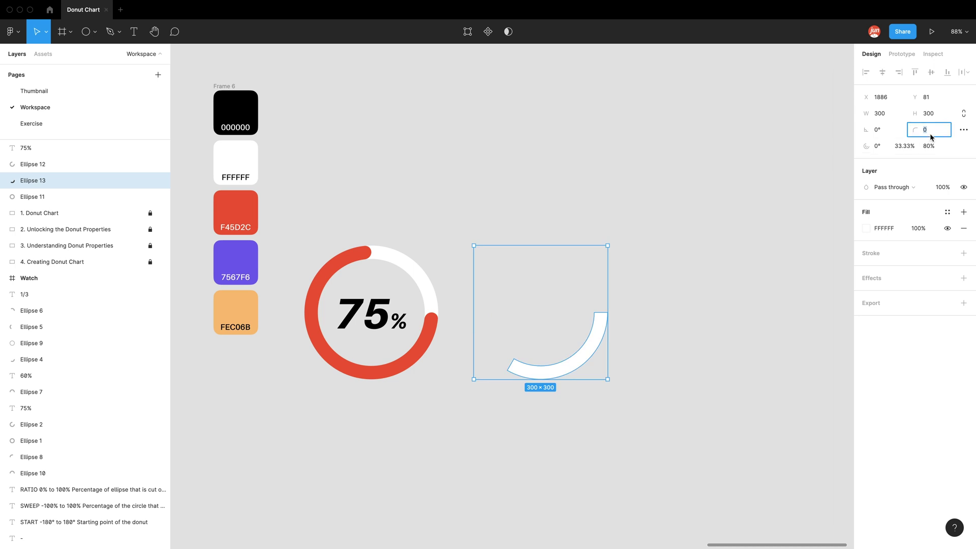
type("5")
key("Return")
key("i")
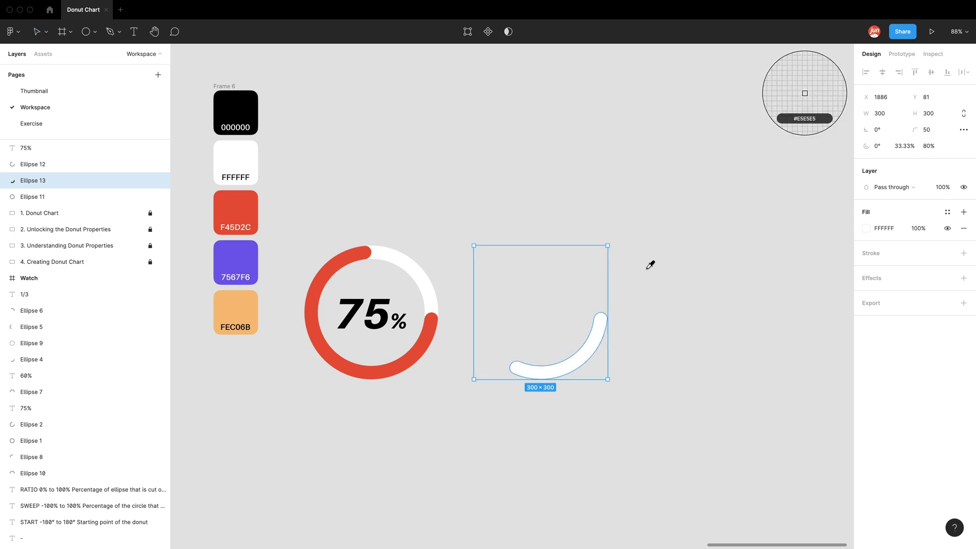
left_click(435, 329)
key("Escape")
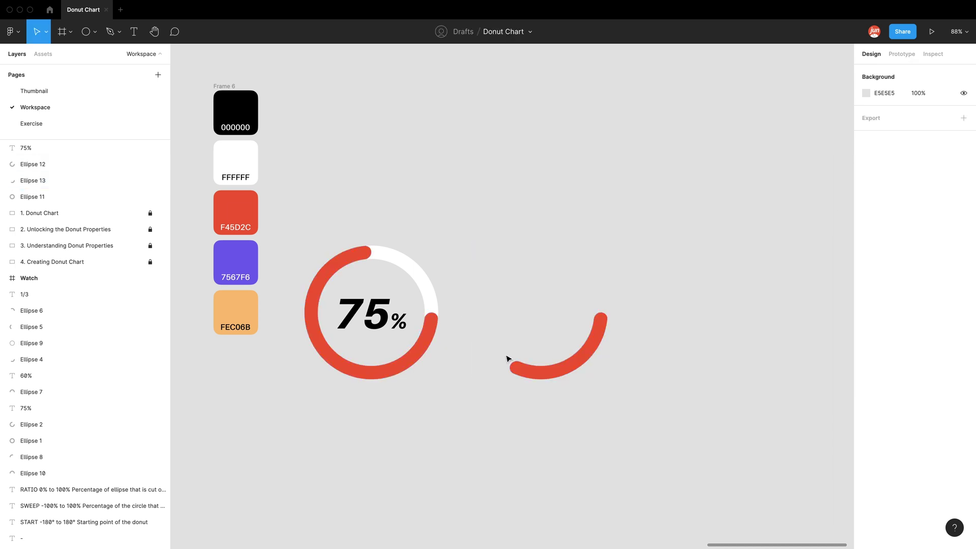
Paste a copy of the red arc, start it at 360/3 (120°), and colour it orange FEC08B.
left_click(603, 342)
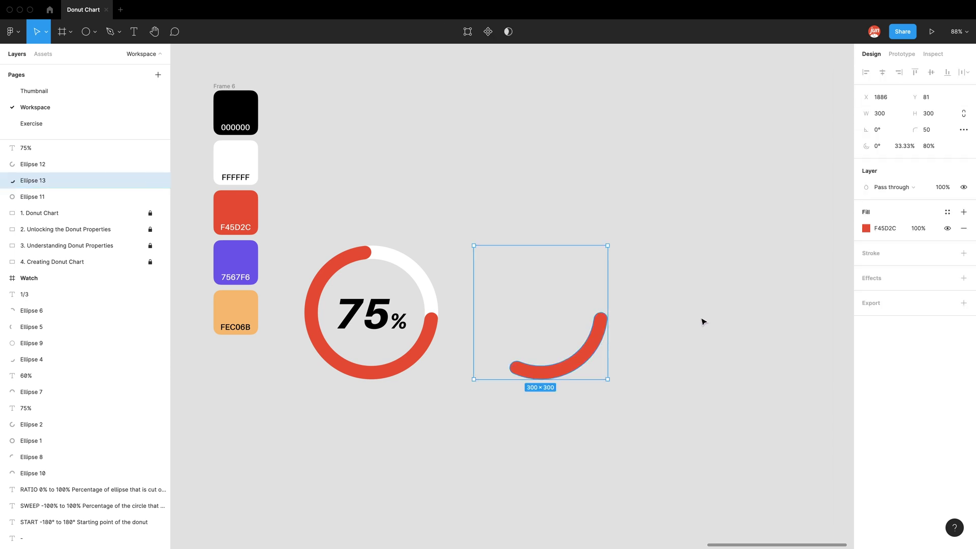
key("ctrl+v")
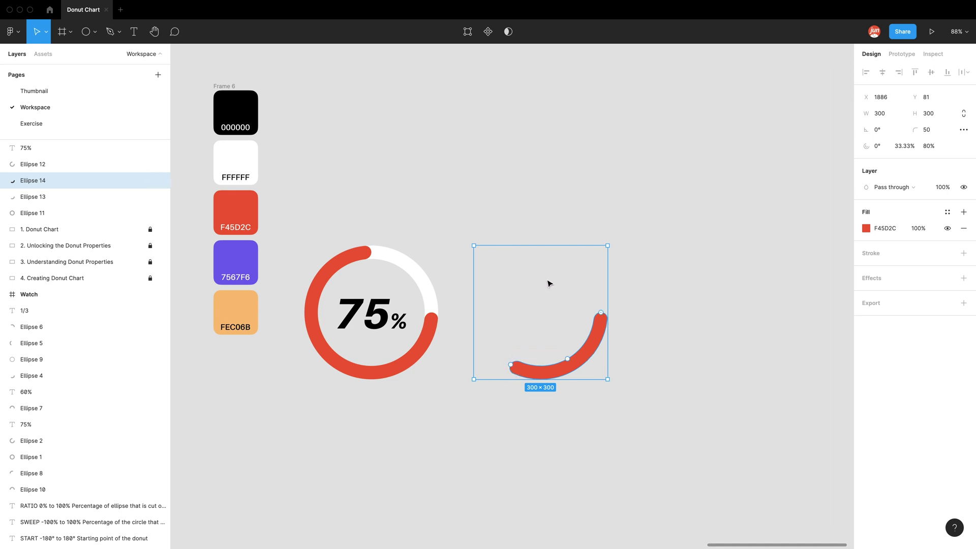
left_click(877, 147)
type("360")
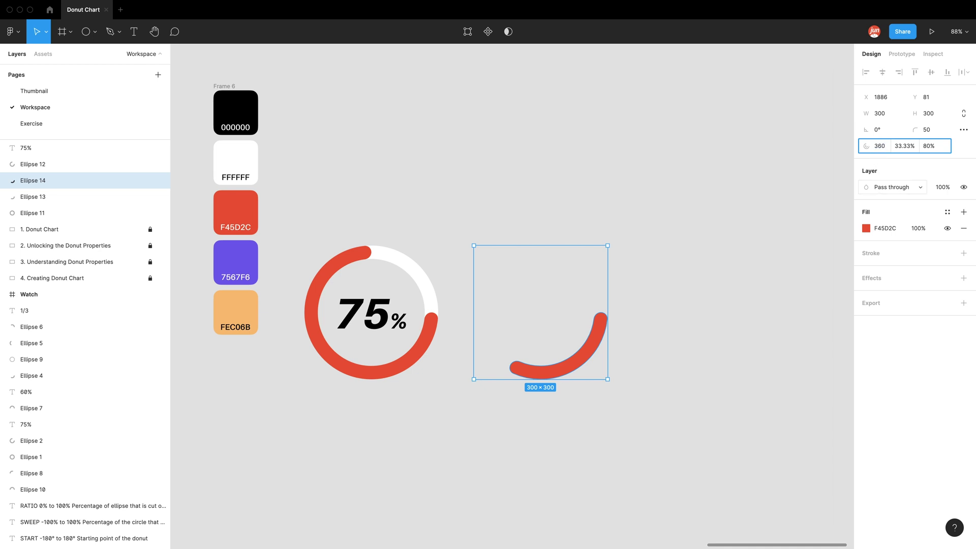
type("/3")
key("Return")
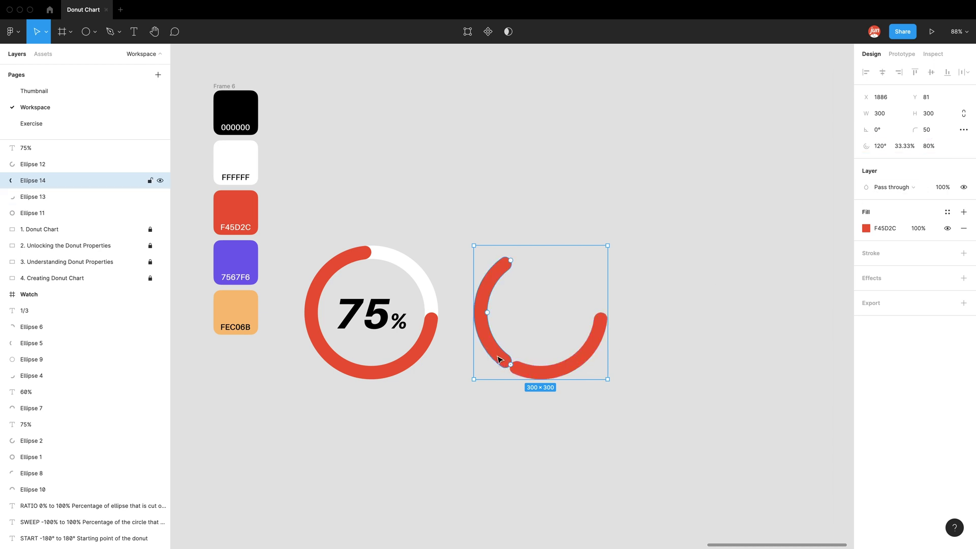
key("i")
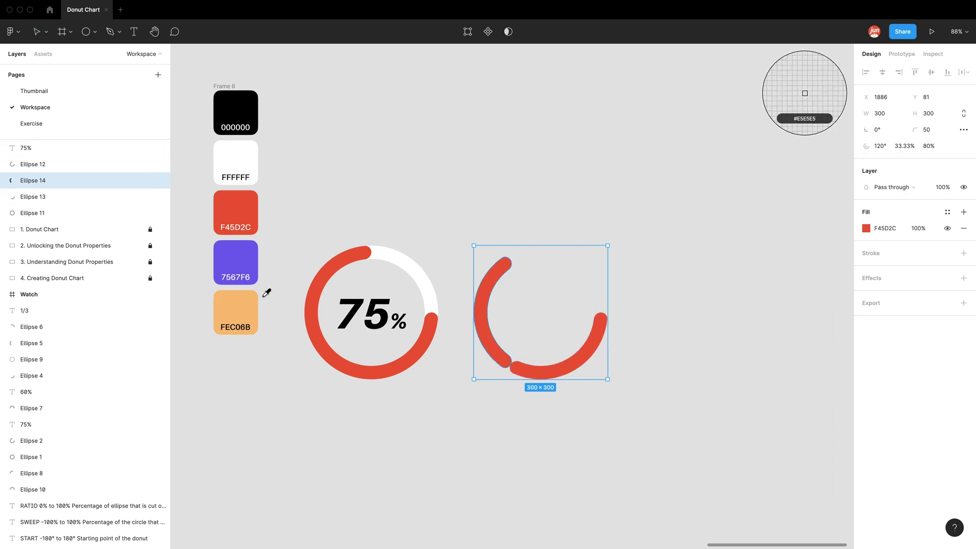
left_click(238, 306)
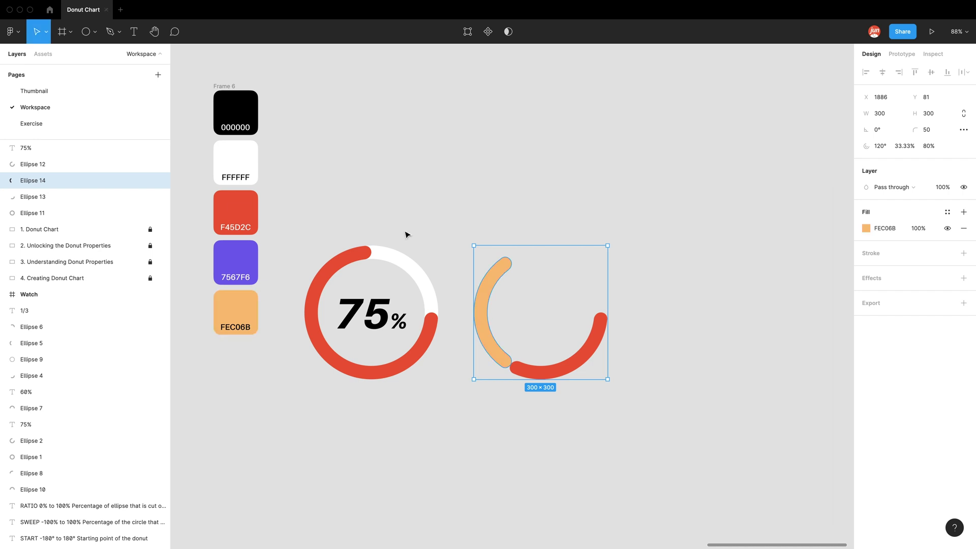
Paste another arc copy, start it at 120+120 (240°), and colour it purple 7567F6.
key("super+v")
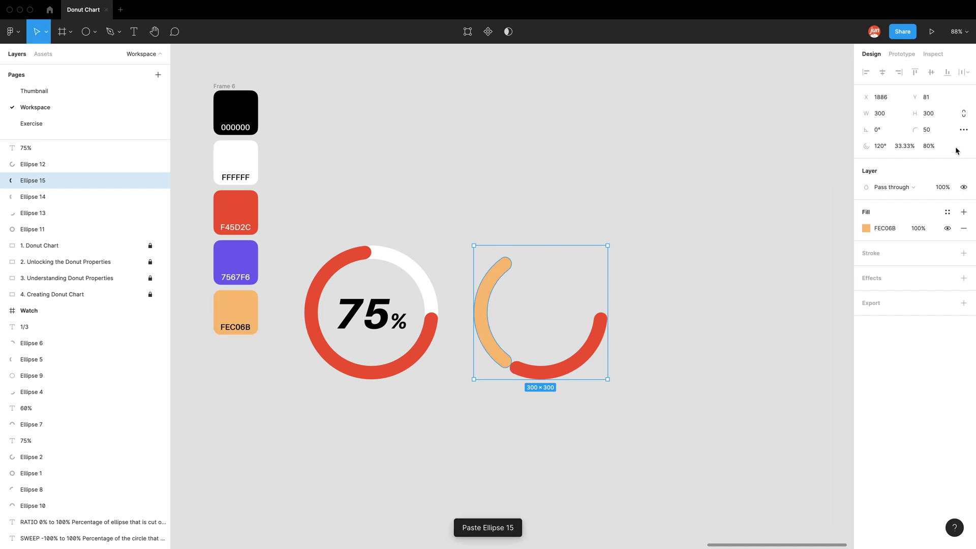
left_click(882, 147)
type("120")
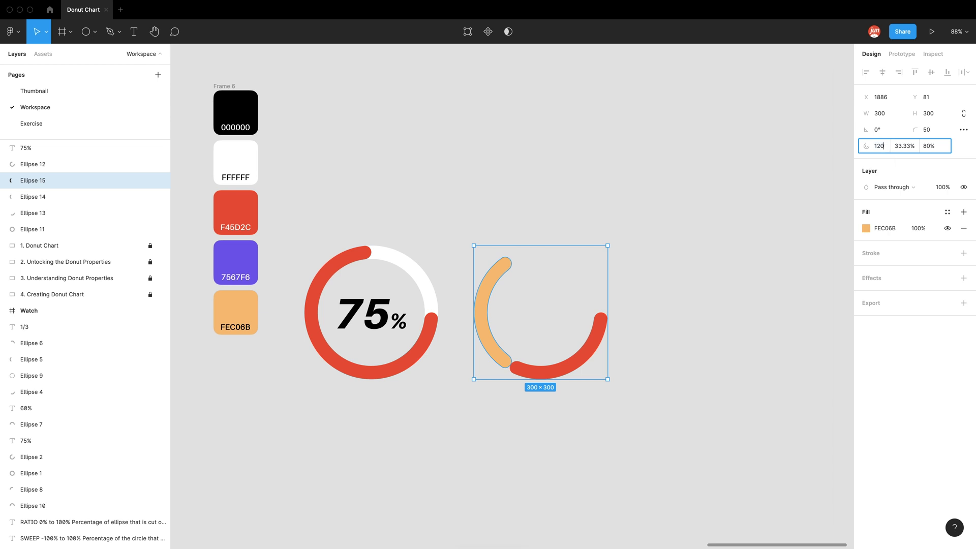
type("+120")
key("Return")
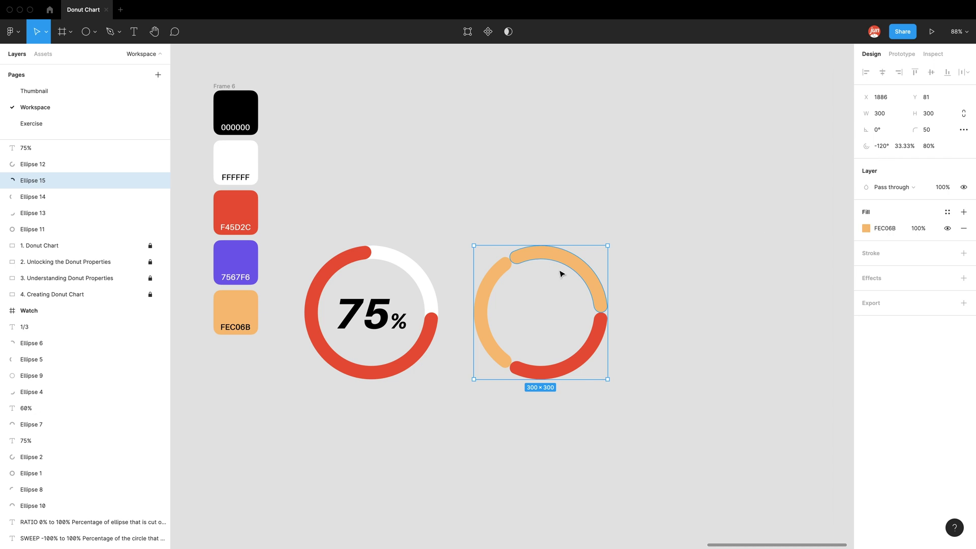
key("i")
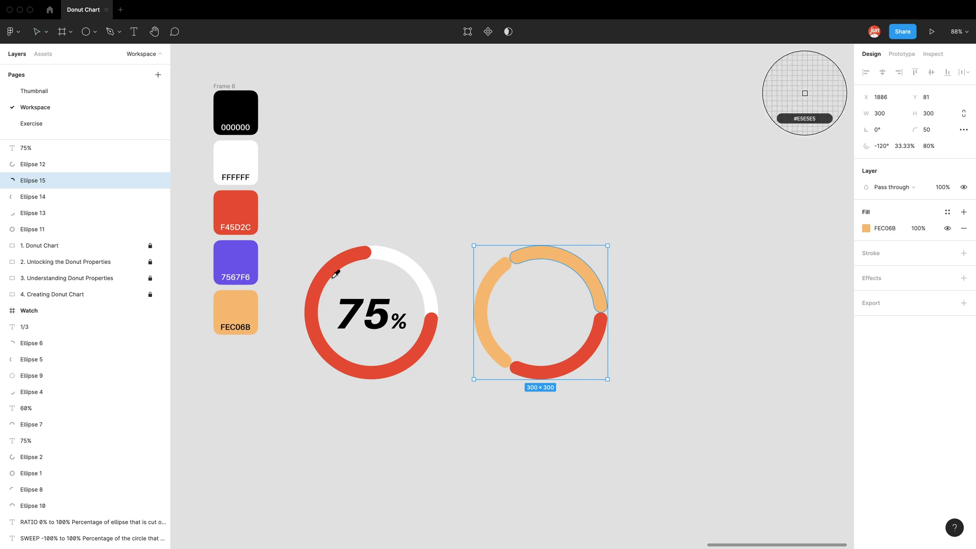
left_click(249, 261)
Copy the 75% label into the middle donut and change it to '1/3' at font size 96.
left_click(440, 208)
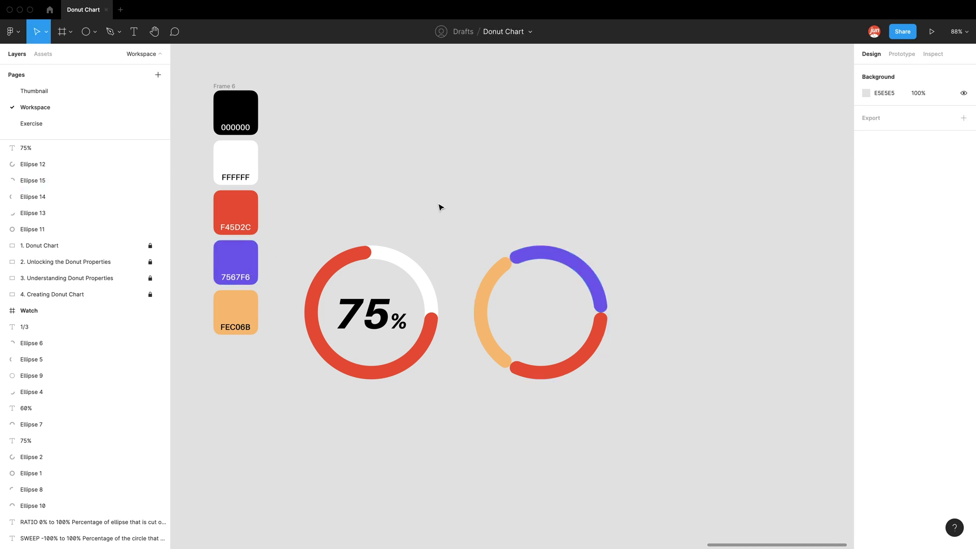
left_click_drag(388, 327, 557, 326)
double_click(552, 318)
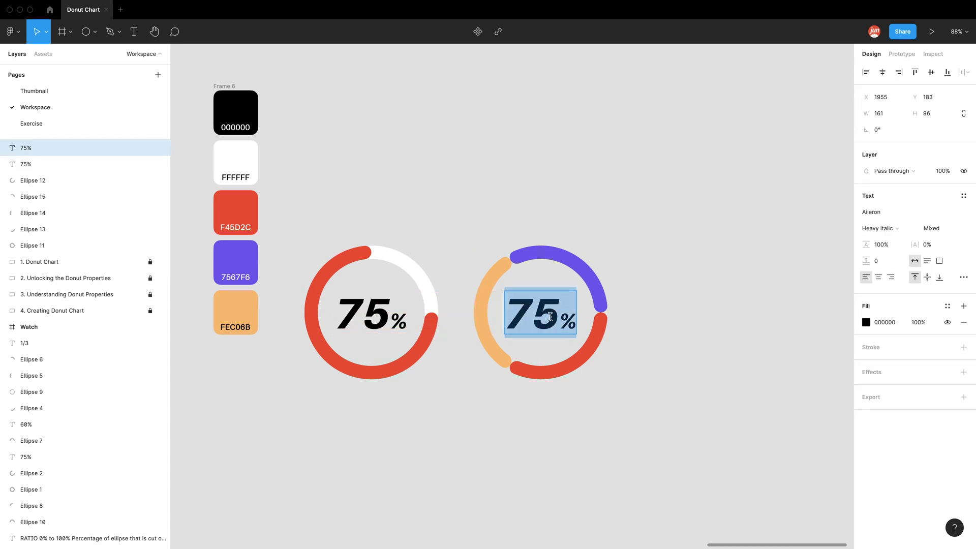
type("1/3")
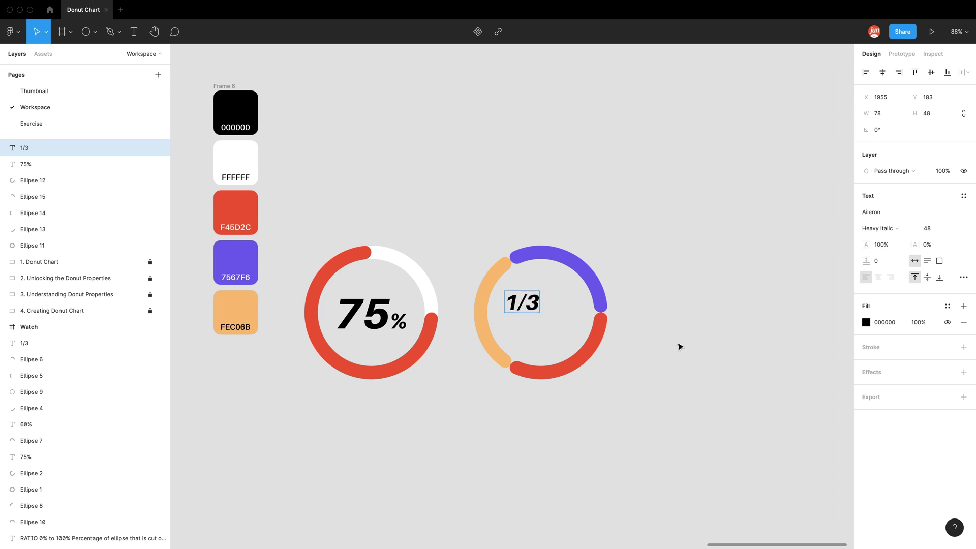
key("super+a")
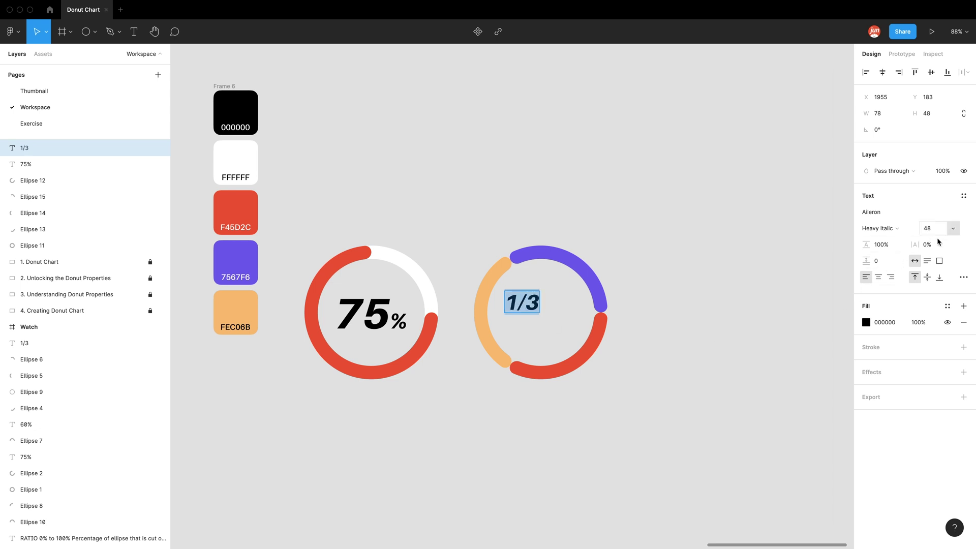
left_click(939, 230)
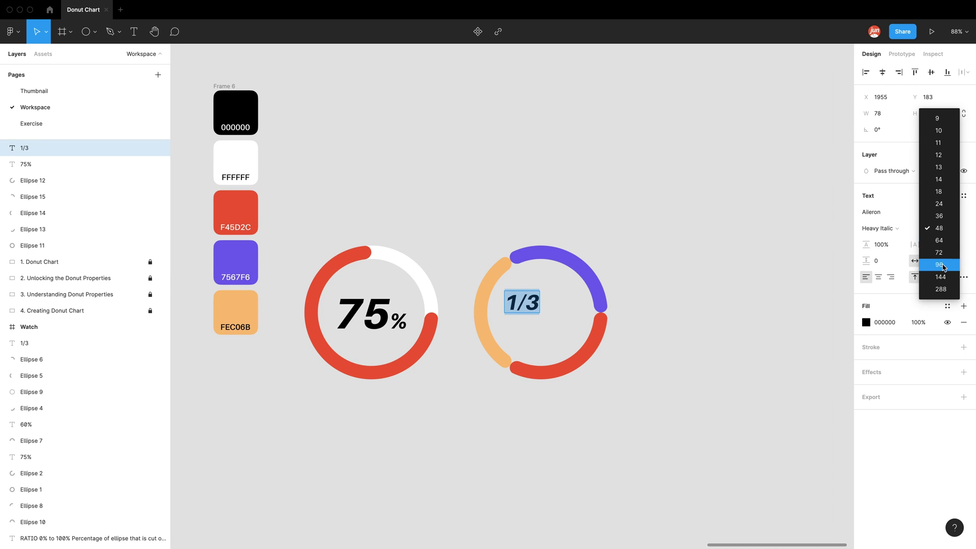
left_click(940, 264)
key("Escape")
left_click(691, 325)
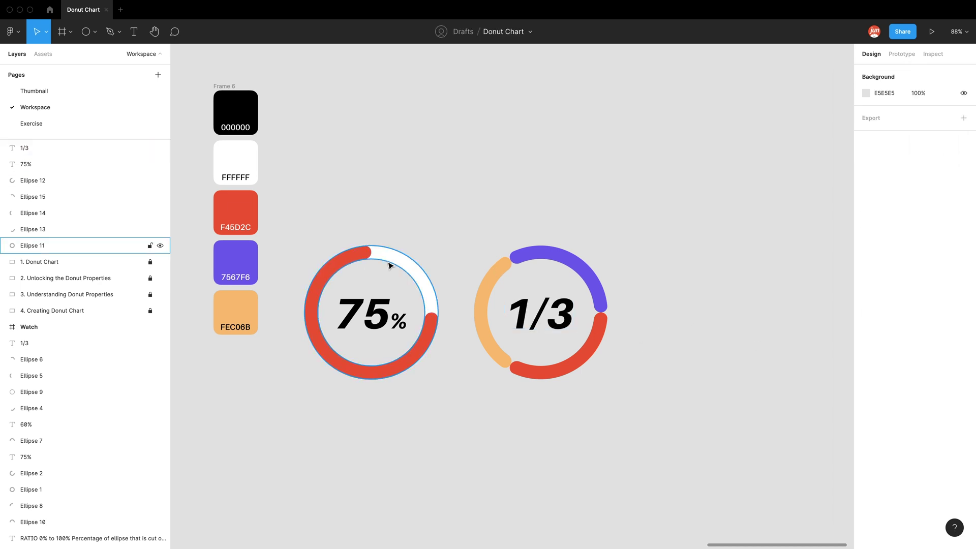
Duplicate the white ring to the right and cut it to a 50% sweep.
mouse_move(389, 265)
left_mouse_down("alt")
mouse_move(530, 268)
mouse_move(734, 252)
left_mouse_up("alt")
left_click(693, 215)
left_click(678, 273)
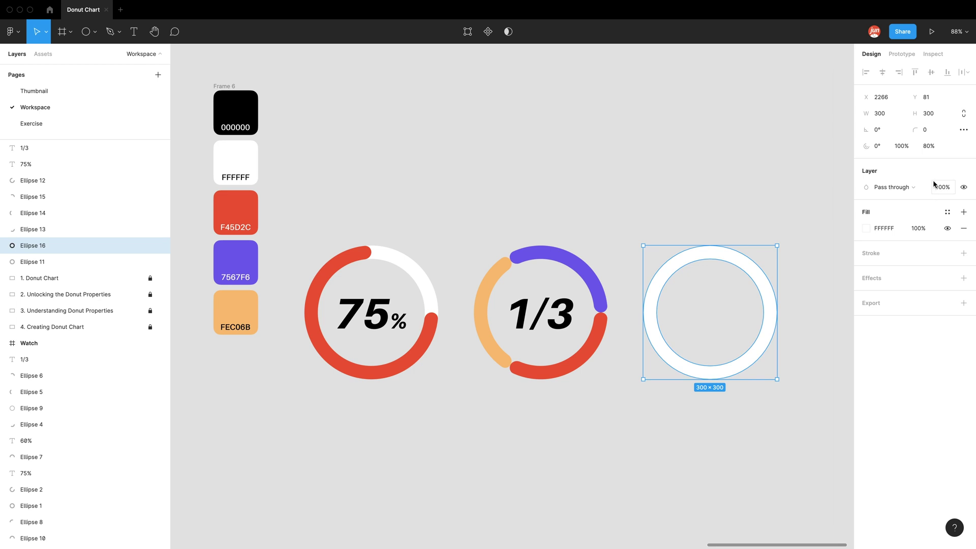
left_click(902, 149)
type("5")
key("Return")
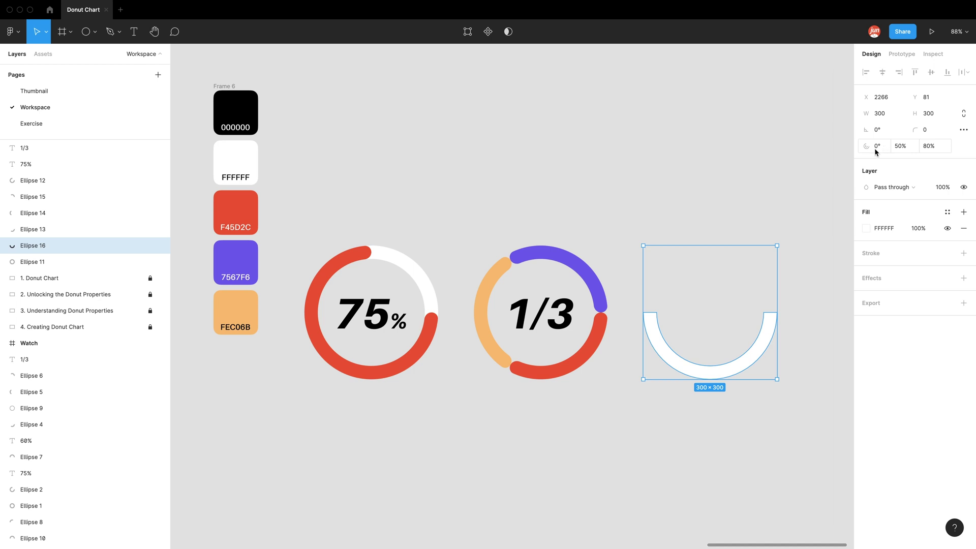
Rotate the half ring into a top semicircle and round its ends with corner radius 20.
left_click_drag(770, 313, 740, 357)
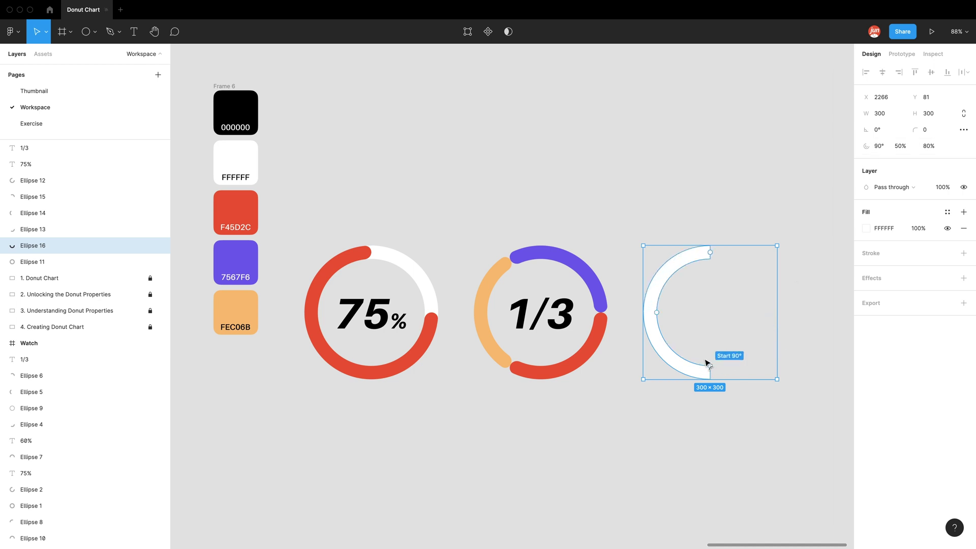
left_click_drag(700, 362, 652, 316)
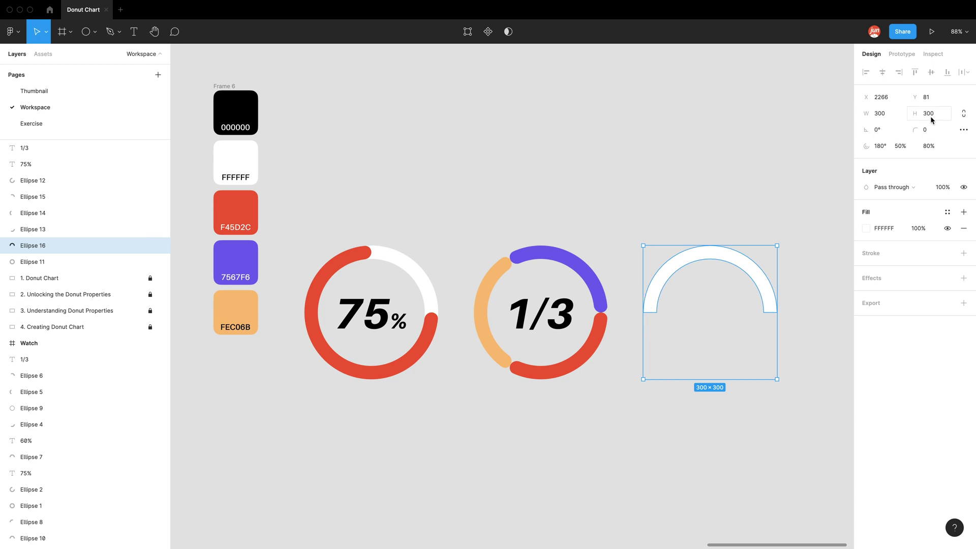
left_click(931, 129)
type("20")
key("Return")
Copy the 1/3 label into the semicircle and change it to '60%' with a smaller % sign.
left_click(713, 230)
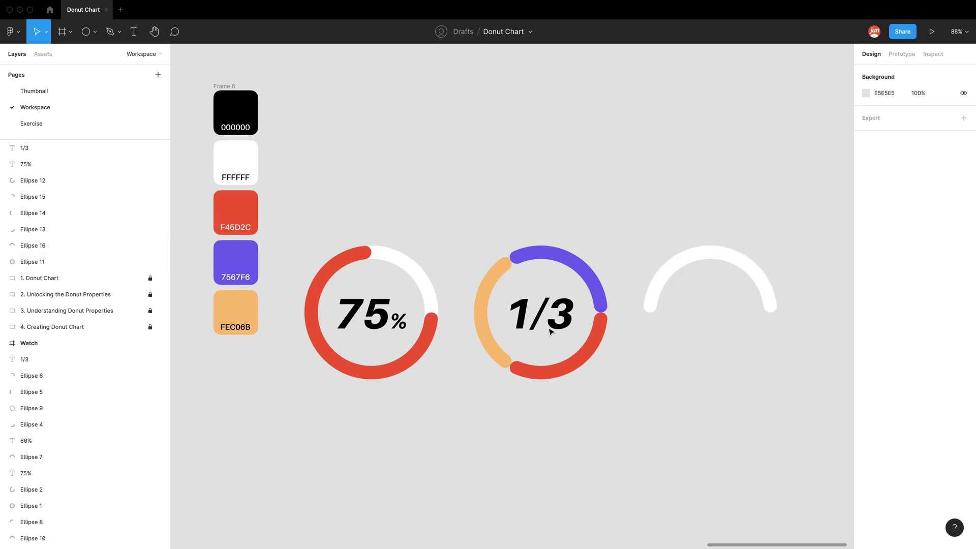
left_click_drag(539, 323, 712, 321)
double_click(710, 316)
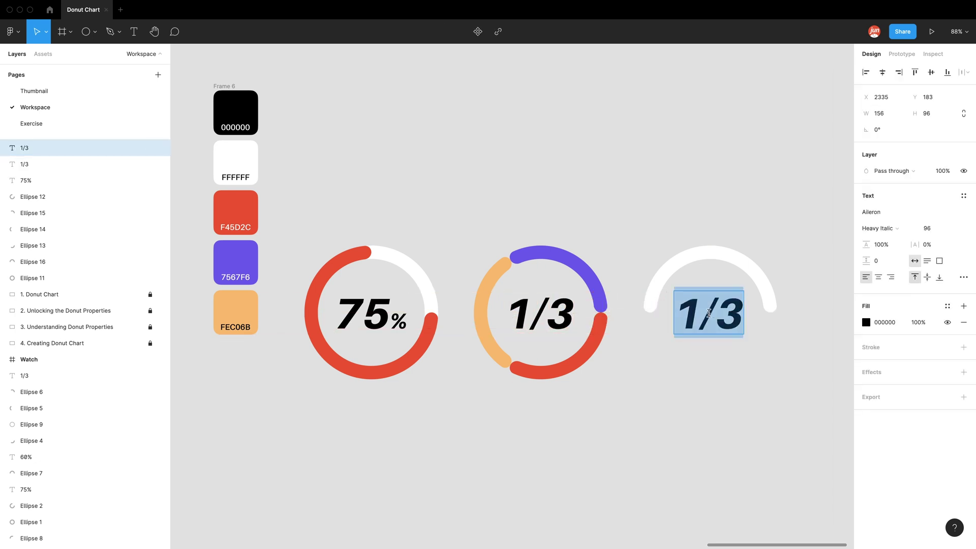
type("60%")
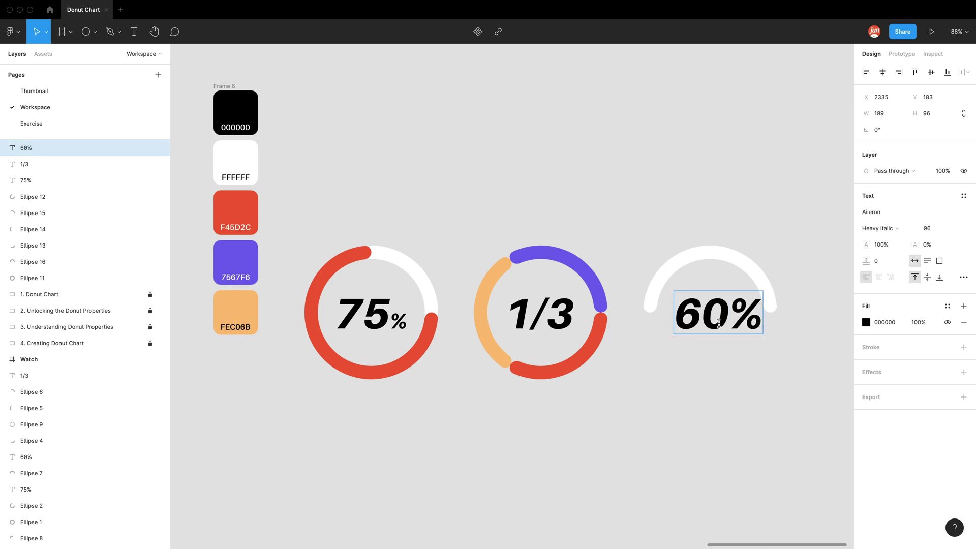
left_click_drag(718, 324, 758, 320)
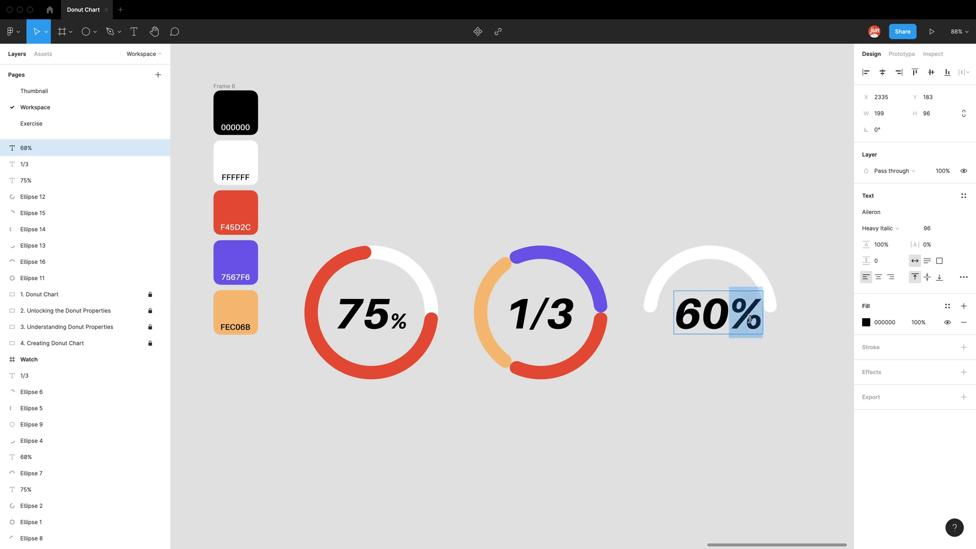
left_click(955, 230)
left_click(937, 187)
left_click(756, 235)
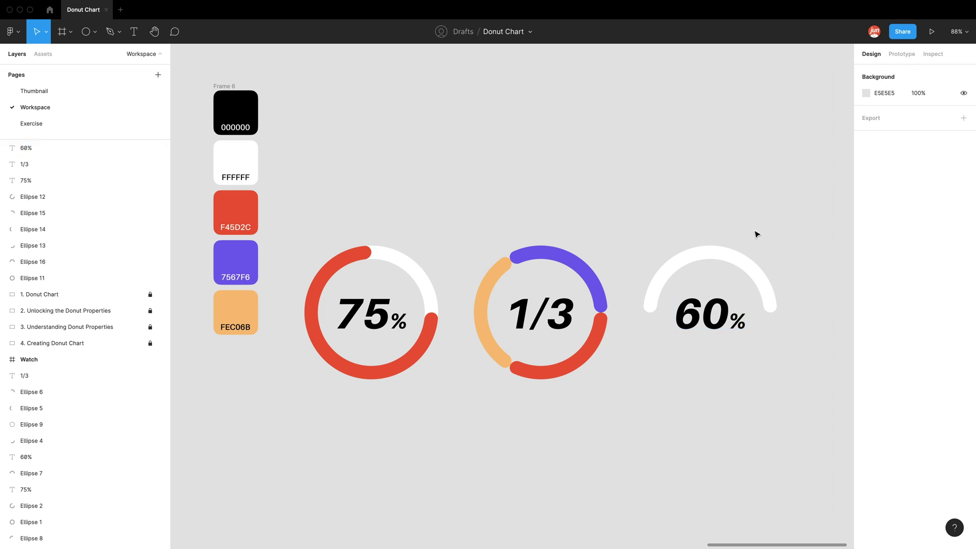
left_click(728, 256)
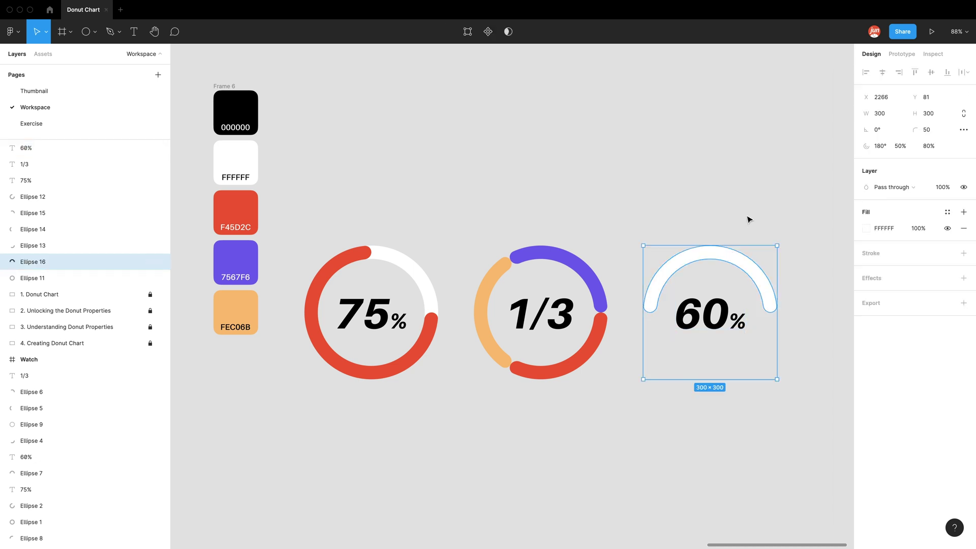
Paste a red F45D2C copy of the track on top and set its sweep to 50*0.6 (30%).
key("super+v")
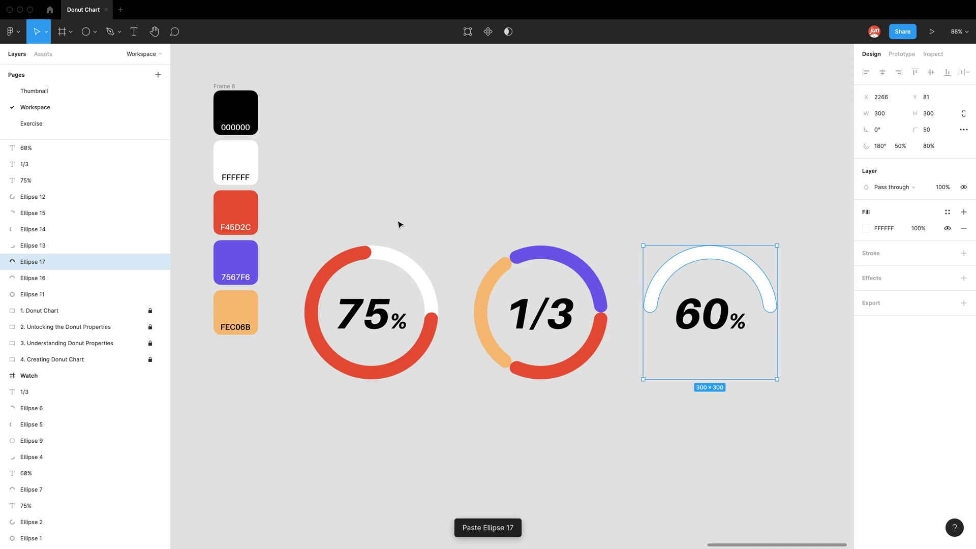
key("i")
left_click(218, 209)
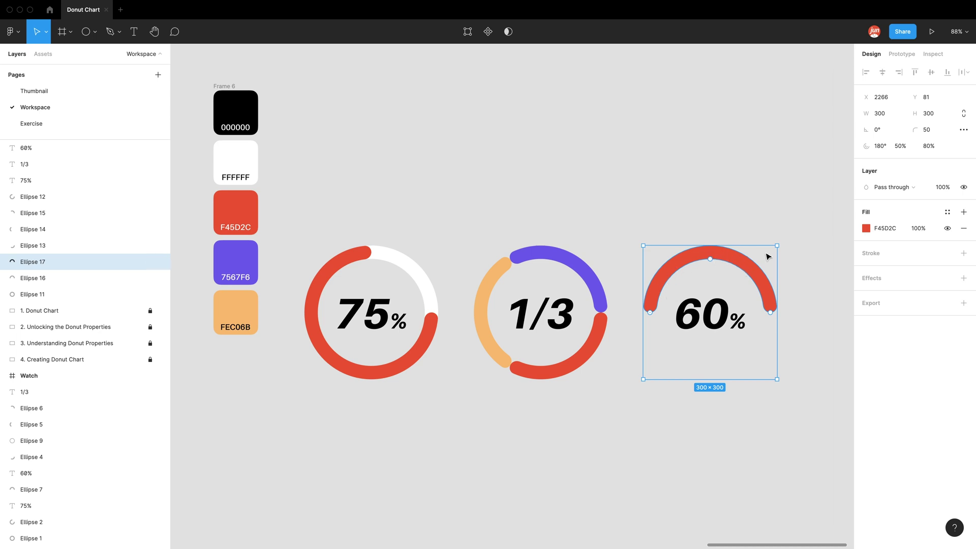
left_click(901, 146)
type("50")
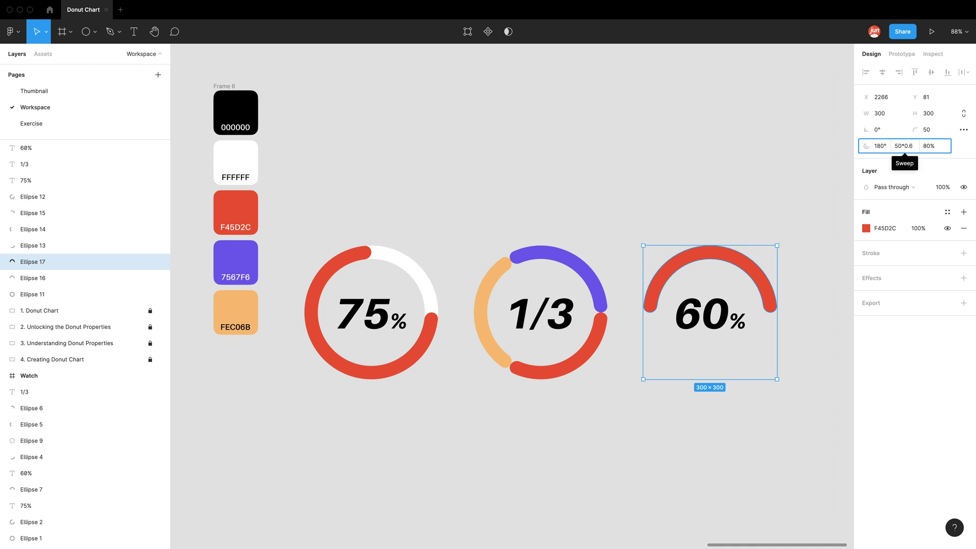
type("*0.6")
key("Return")
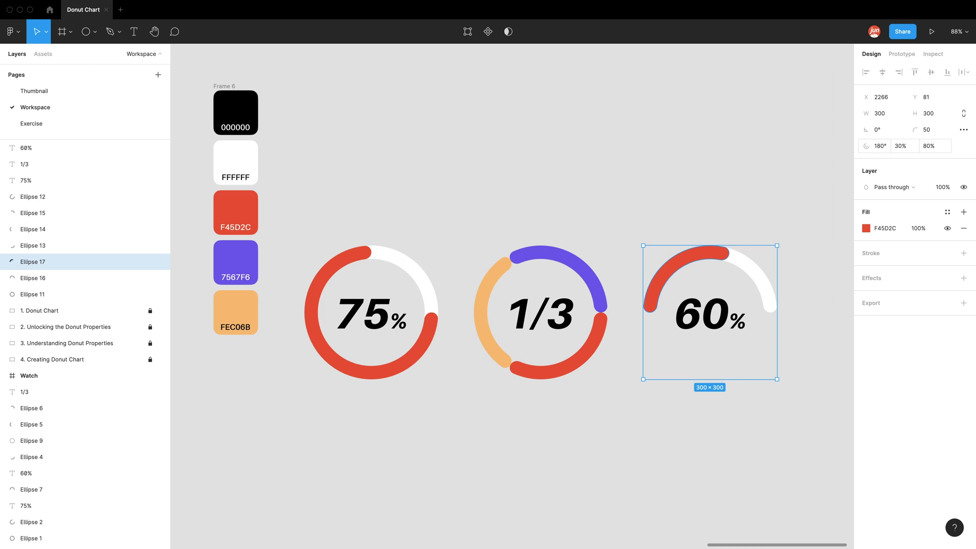
Fill the semicircle track with grey E5E5E5 and give it a near-white outline.
left_click(767, 197)
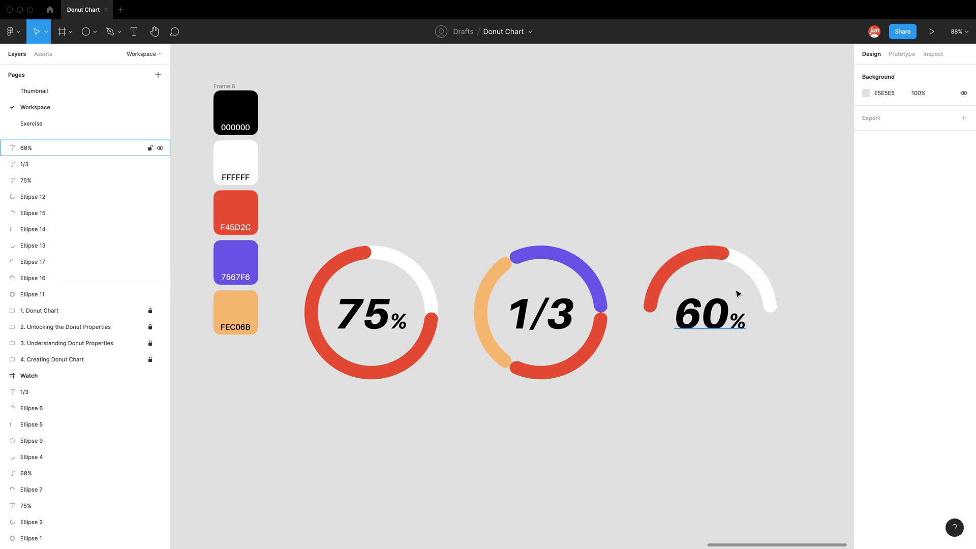
left_click(754, 276)
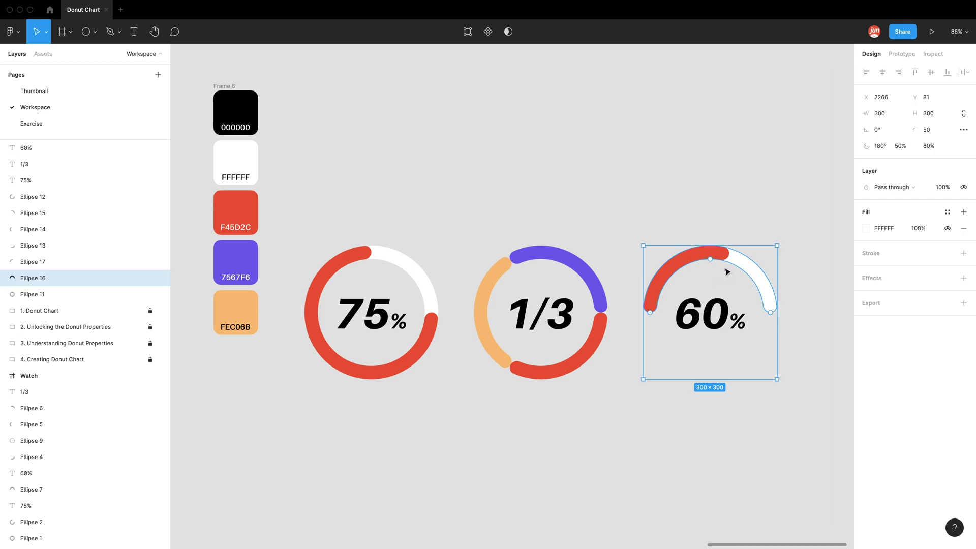
key("i")
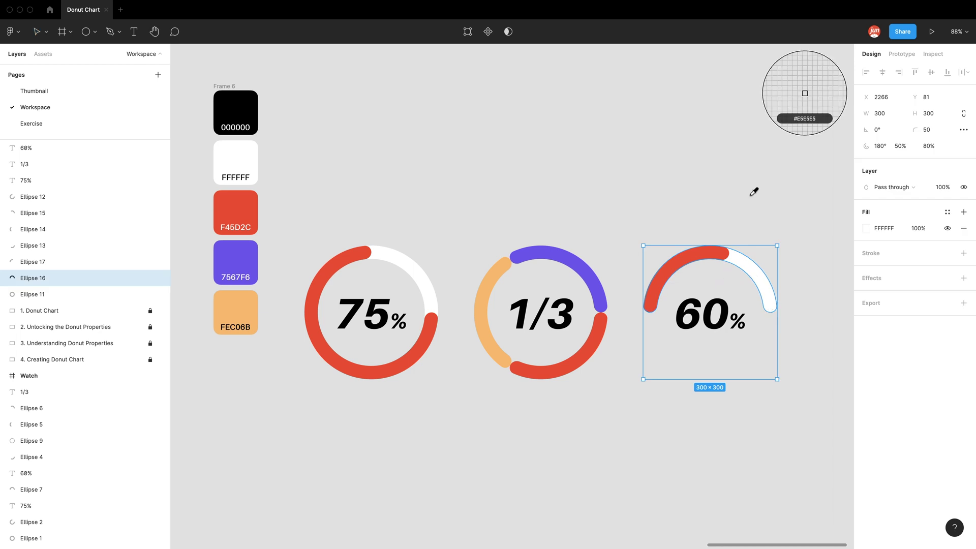
left_click(756, 223)
left_click(963, 253)
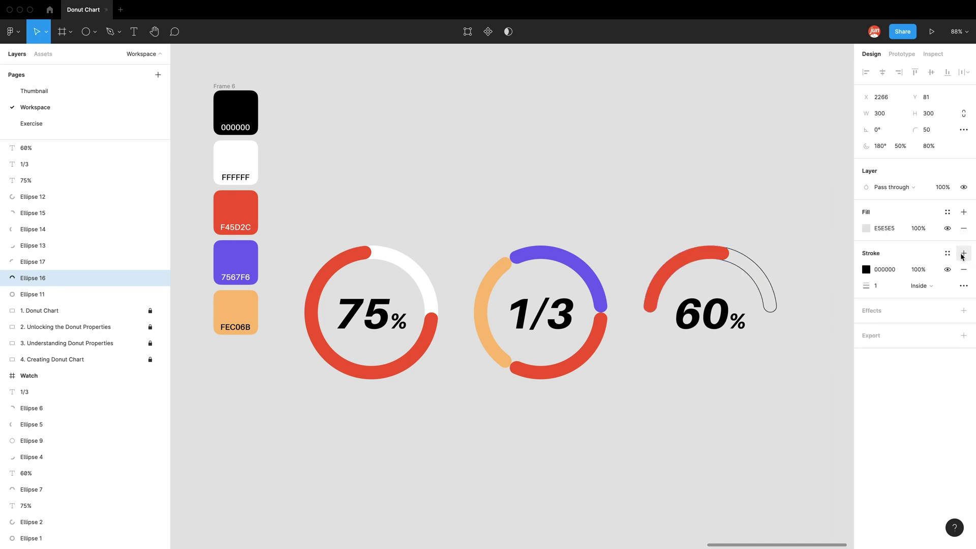
left_click(867, 269)
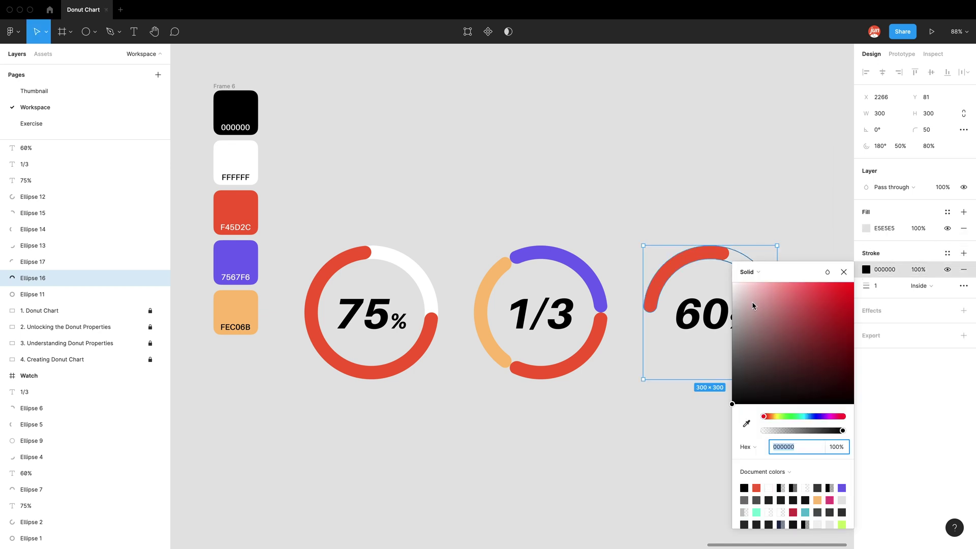
left_click(736, 284)
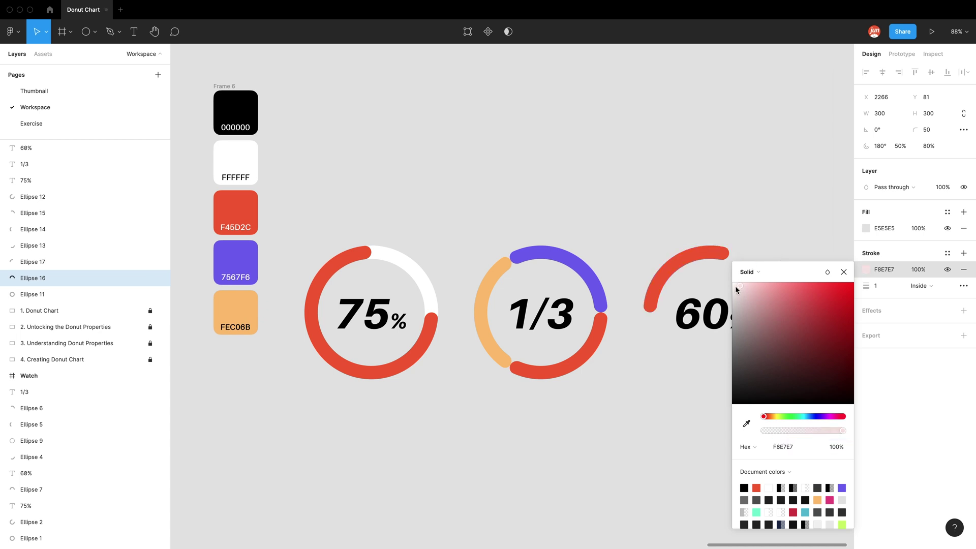
left_click(788, 252)
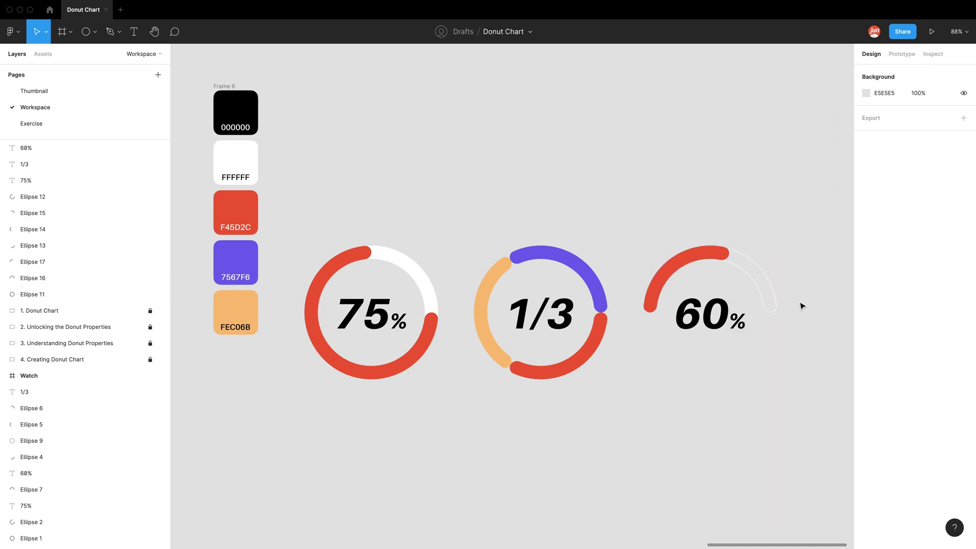
Raise the track's outline weight from 1 to 3 and check the stroke setting.
scroll(819, 309, "up", 5)
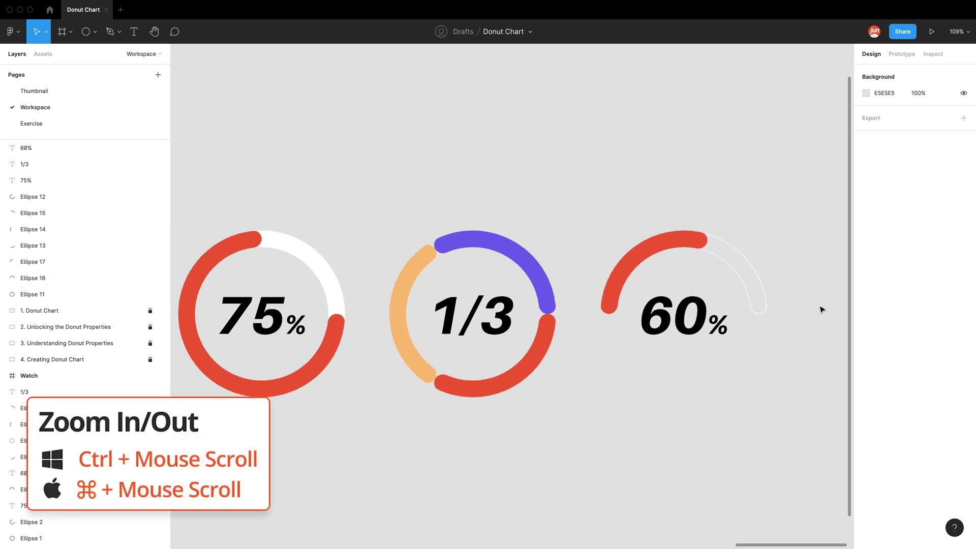
scroll(819, 309, "up", 3)
scroll(737, 265, "up", 2)
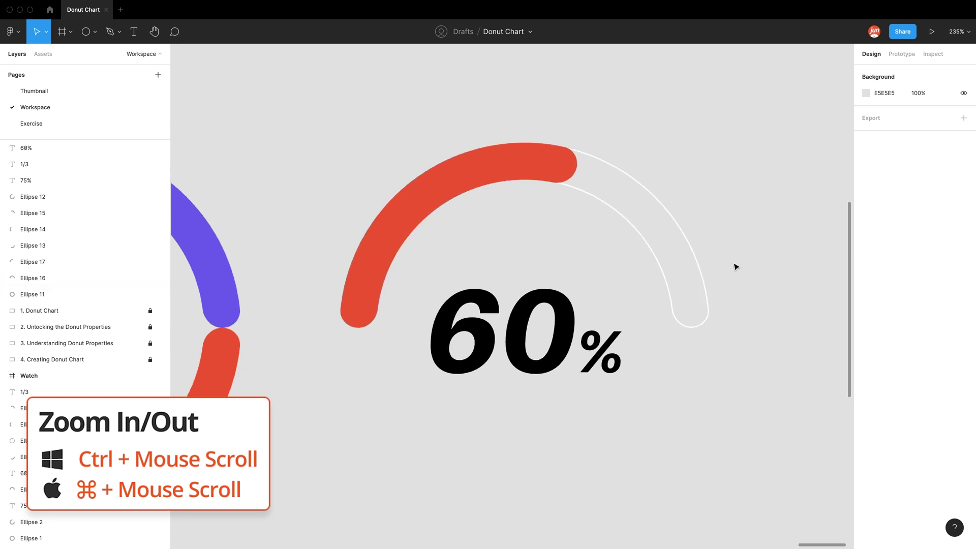
left_click(698, 265)
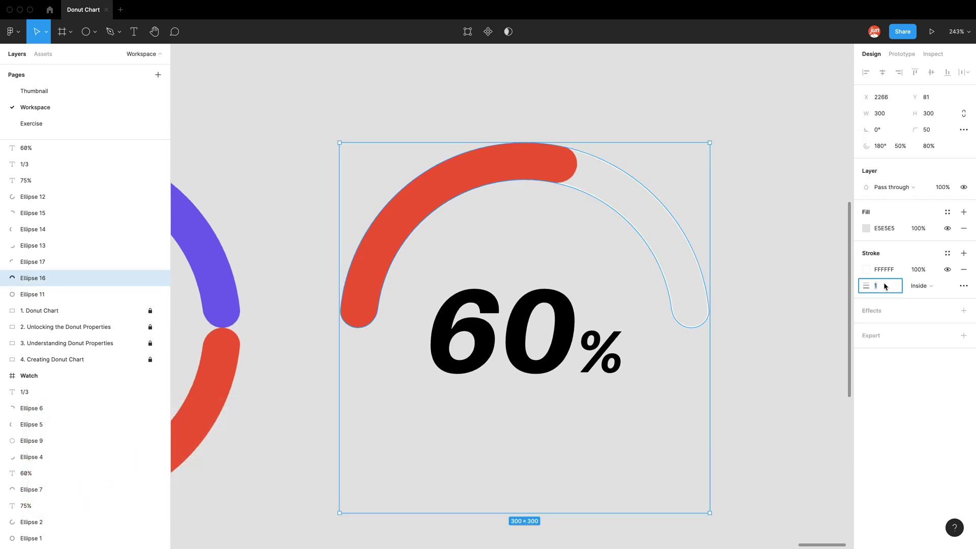
type("3")
left_click(759, 230)
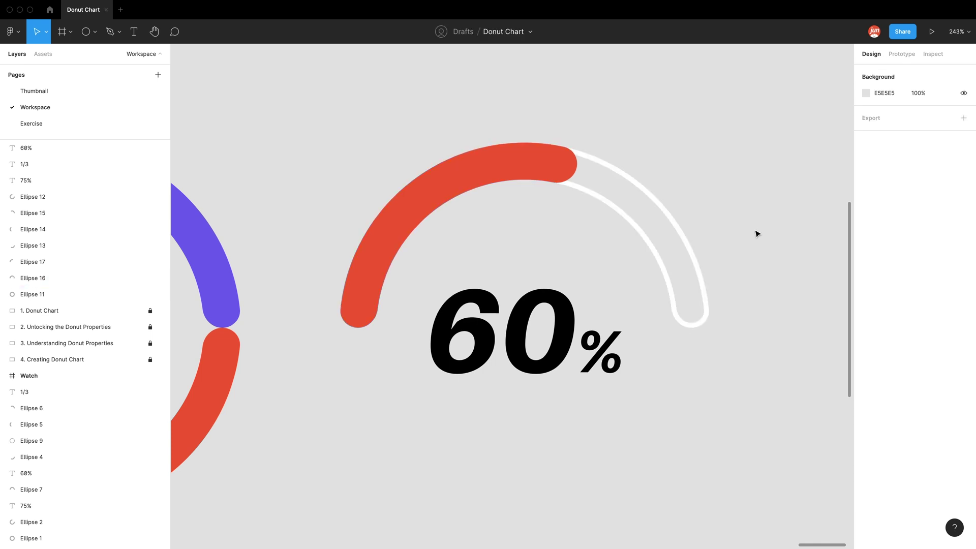
left_click(693, 254)
left_click(874, 285)
left_click(759, 261)
left_click(693, 255)
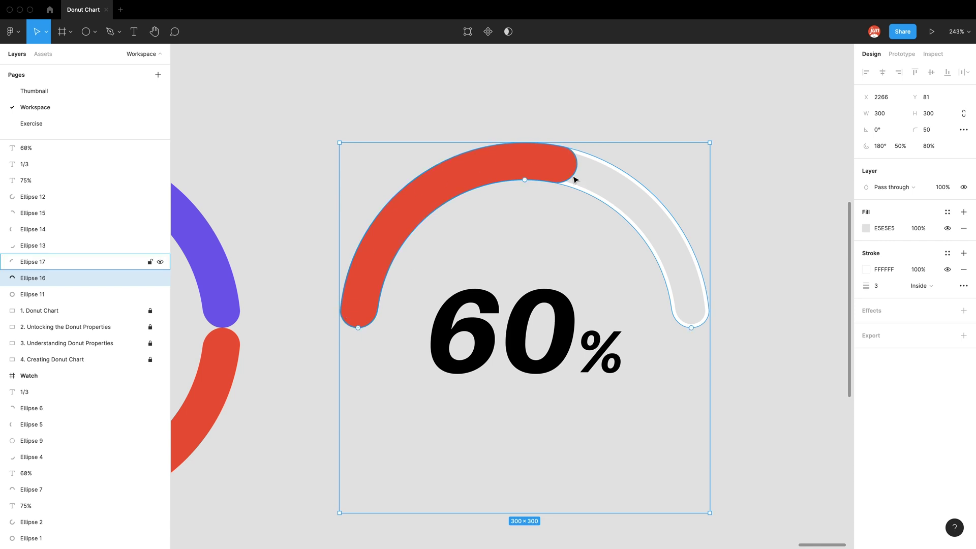
Add an inner shadow effect to the grey track arc Ellipse 16.
left_click(963, 310)
left_click(896, 327)
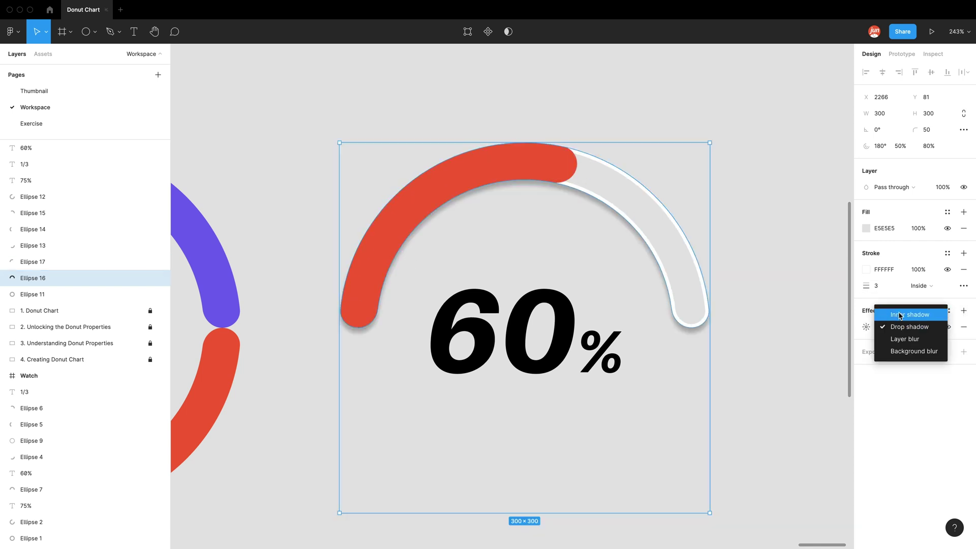
left_click(898, 316)
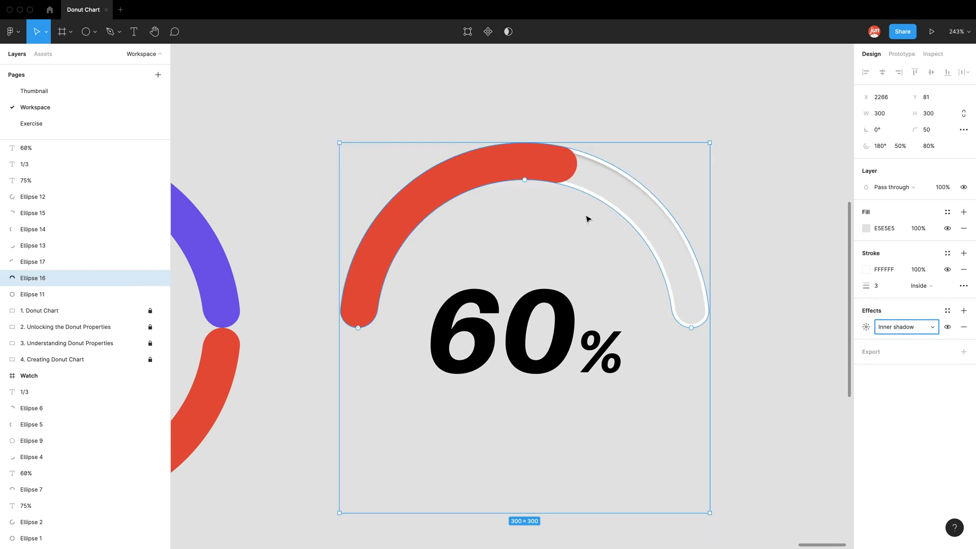
left_click(863, 328)
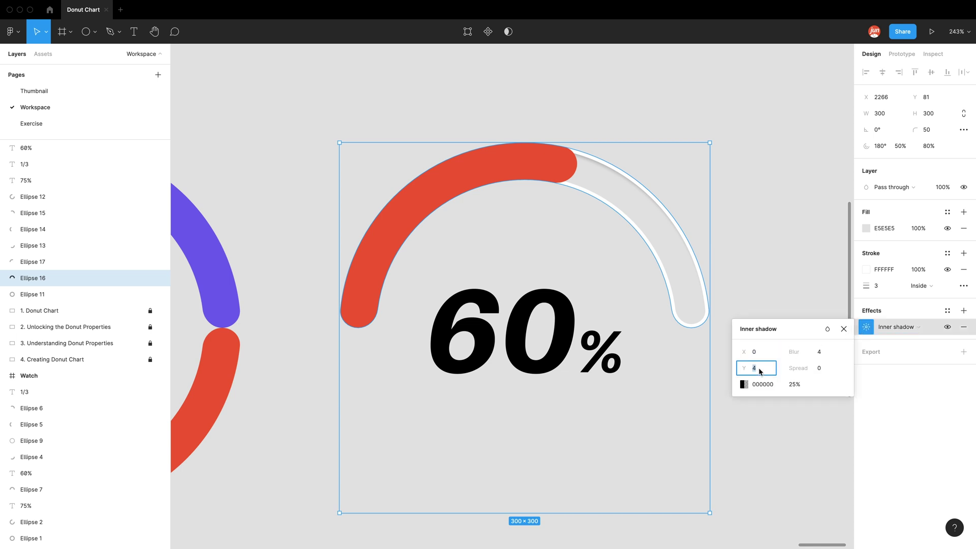
Set the inner shadow to Y 0, spread 4 and 50% opacity.
type("0")
key("Tab")
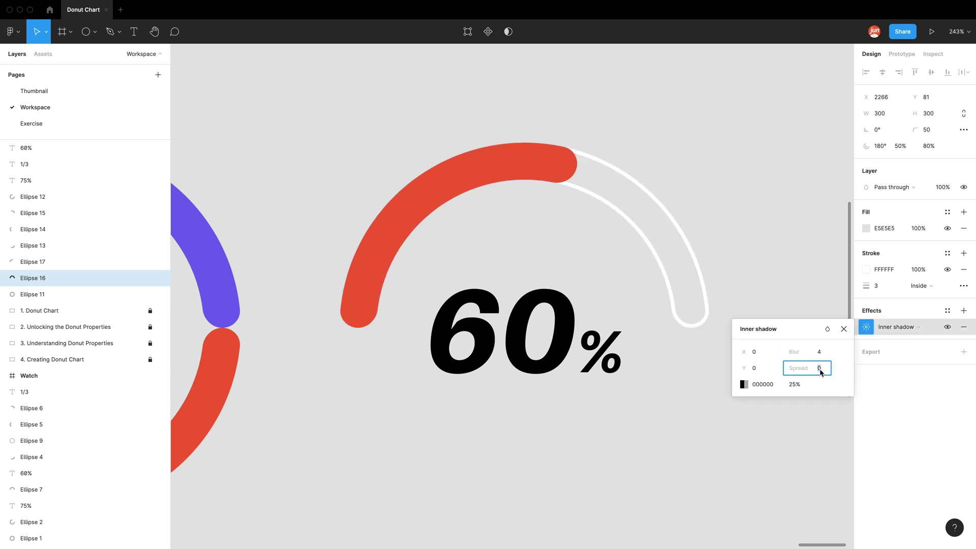
type("2")
key("Return")
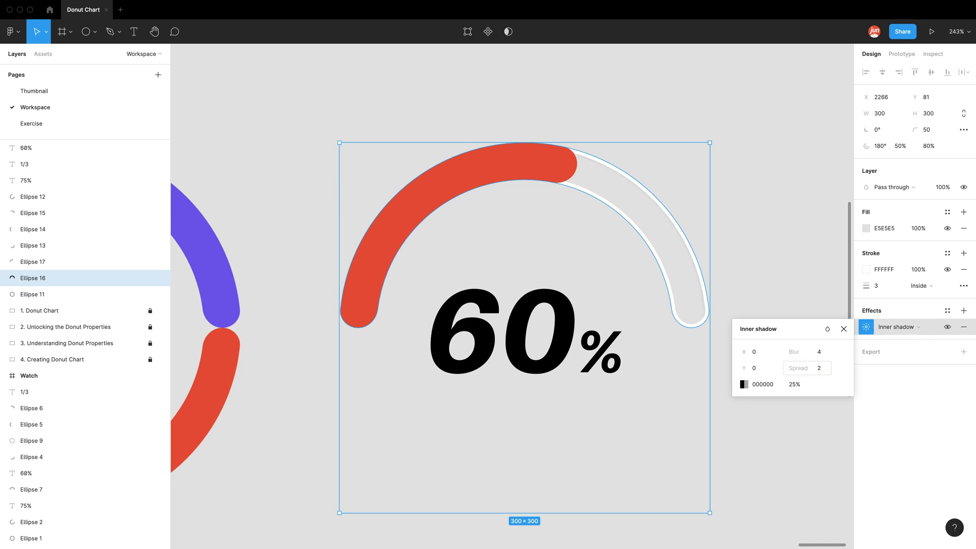
left_click(820, 369)
key("Return")
left_click(800, 386)
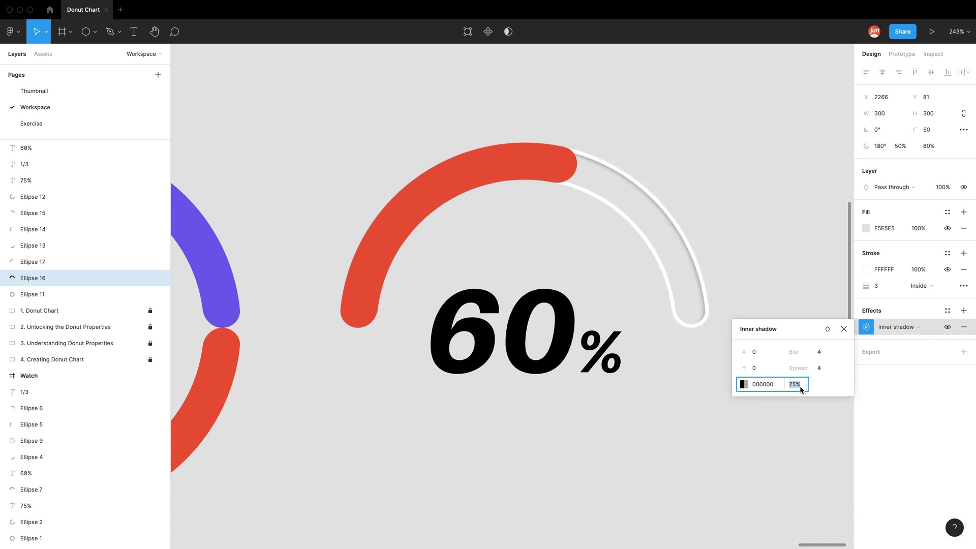
type("50")
key("Return")
left_click(821, 302)
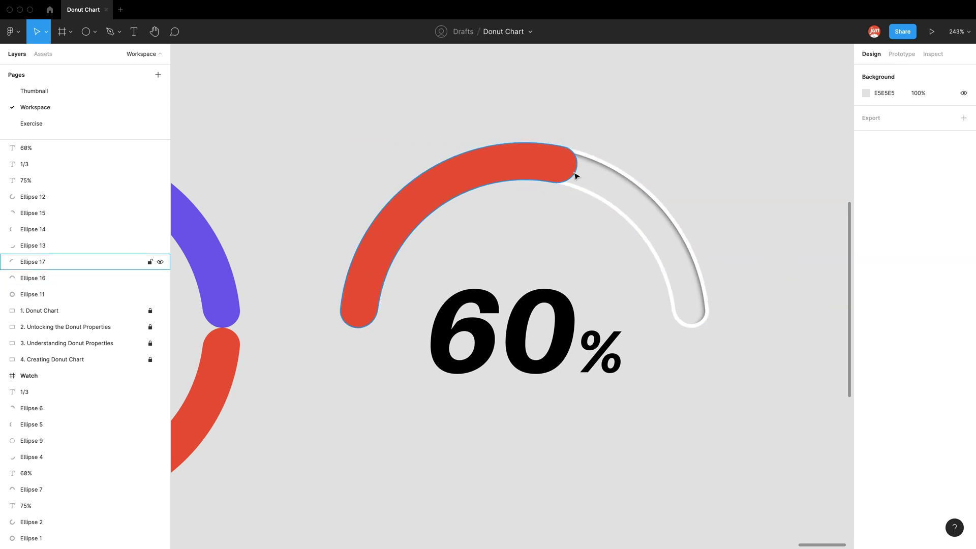
Give red arc Ellipse 17 a drop shadow with Y 0, spread -4 and 50% opacity.
left_click(546, 170)
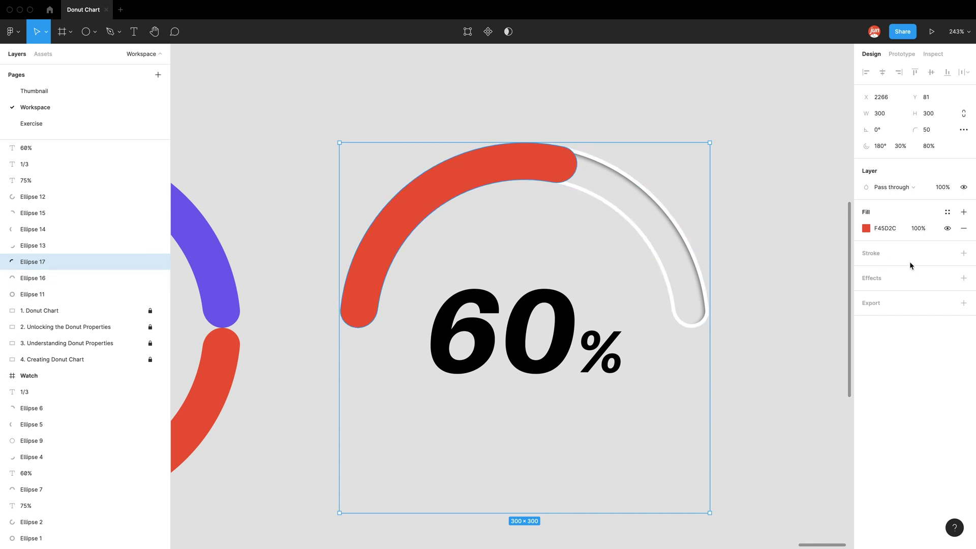
left_click(963, 278)
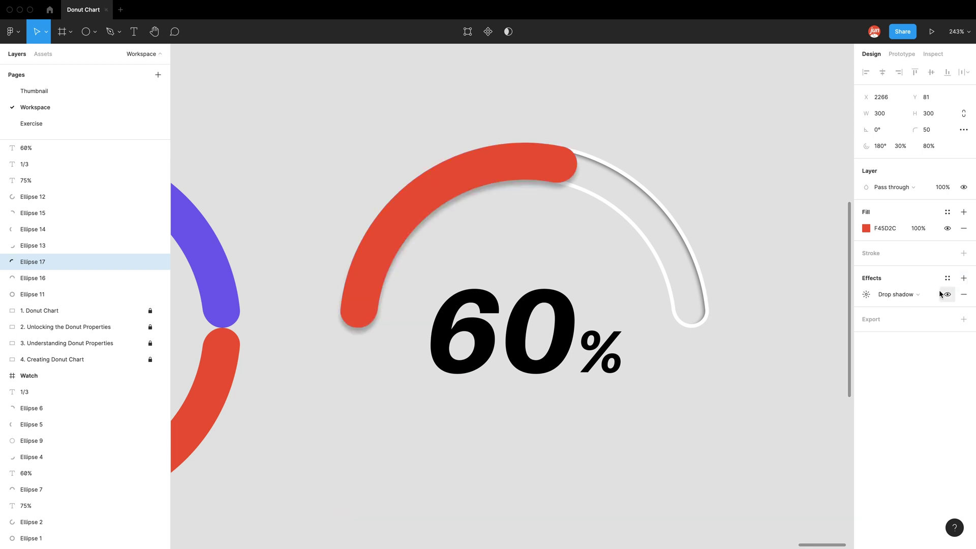
left_click(866, 295)
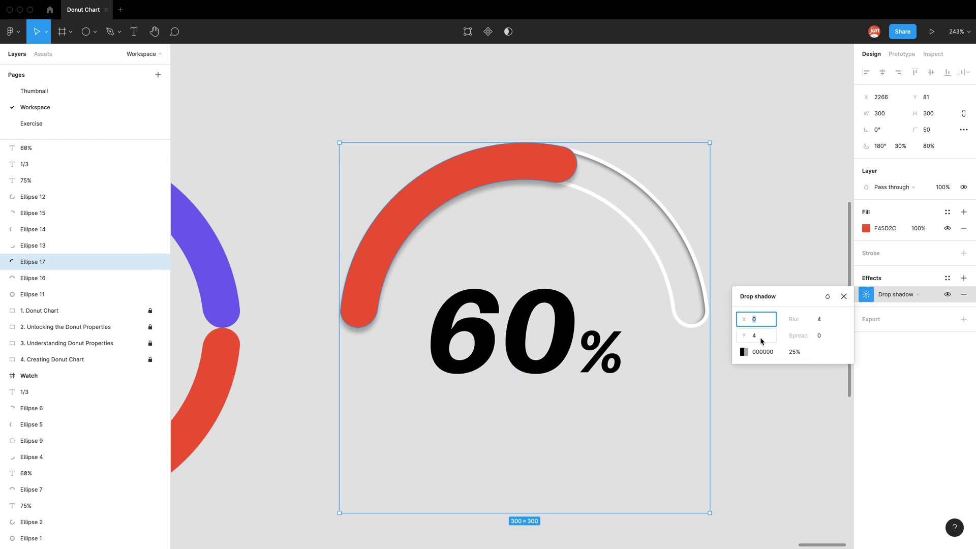
type("0")
key("Return")
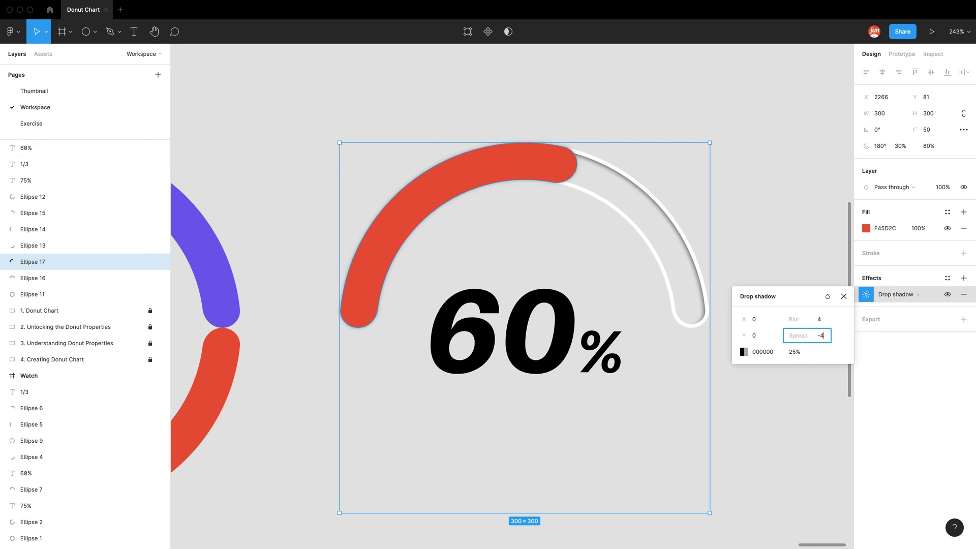
type("-4")
key("Return")
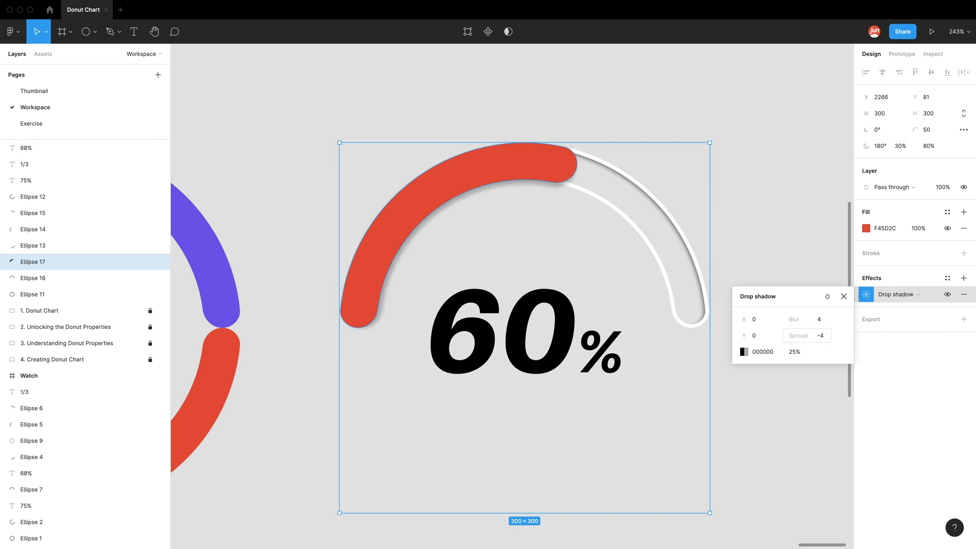
left_click(806, 353)
type("50")
key("Return")
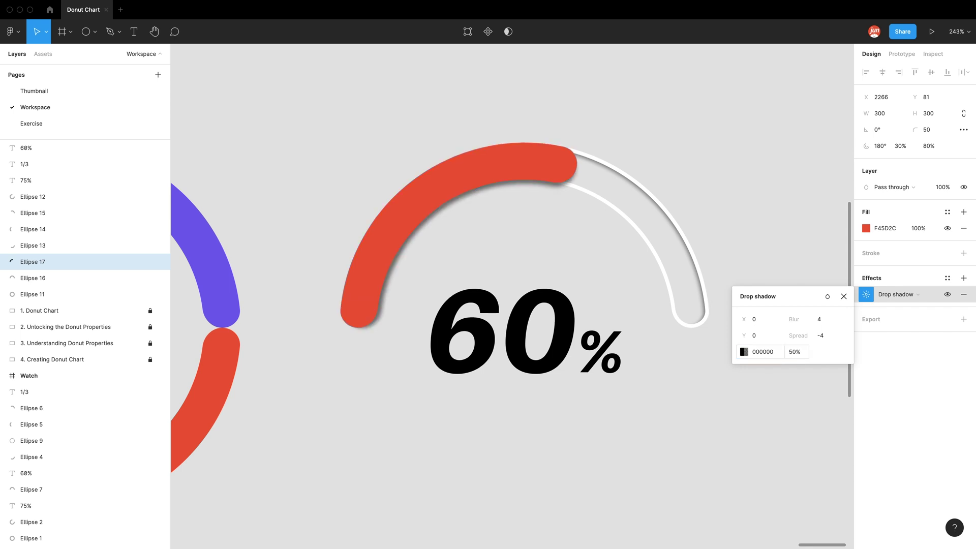
left_click(789, 213)
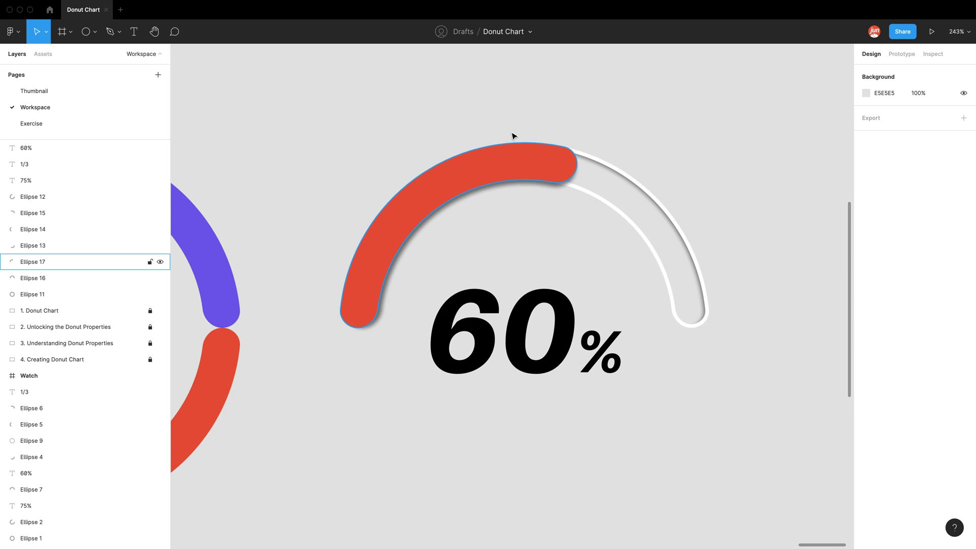
Draw a 30×30 circle with white fill and a 3 px black stroke.
left_click(95, 37)
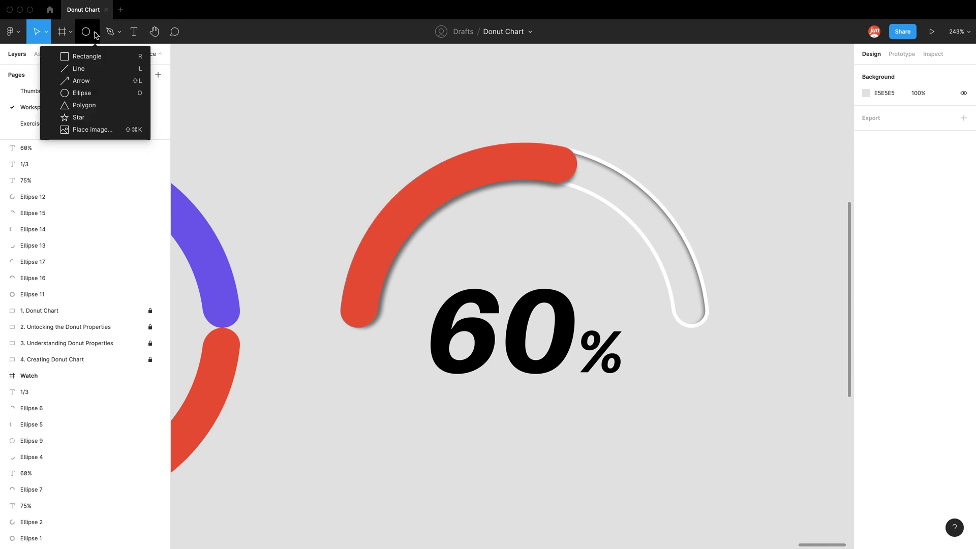
left_click(81, 93)
left_click_drag(464, 241, 377, 330)
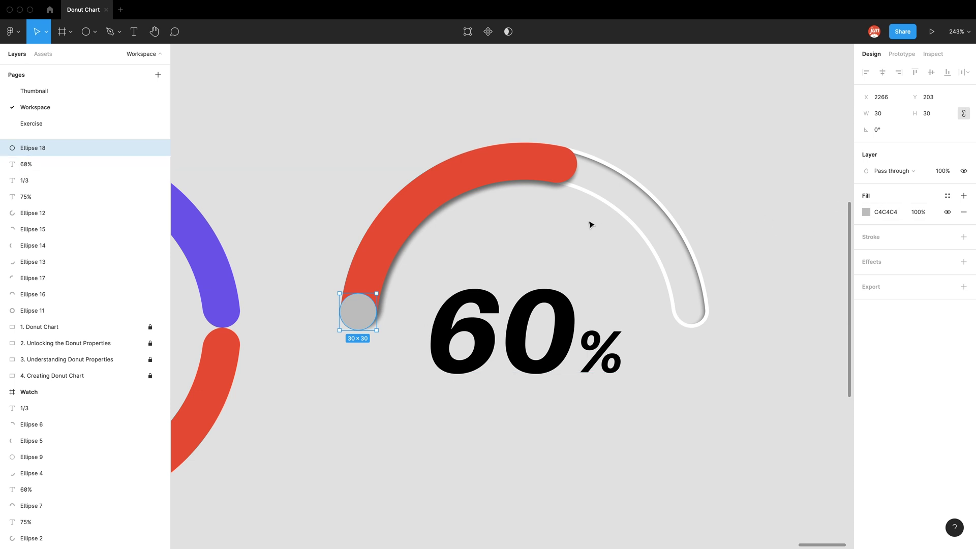
key("i")
left_click(615, 203)
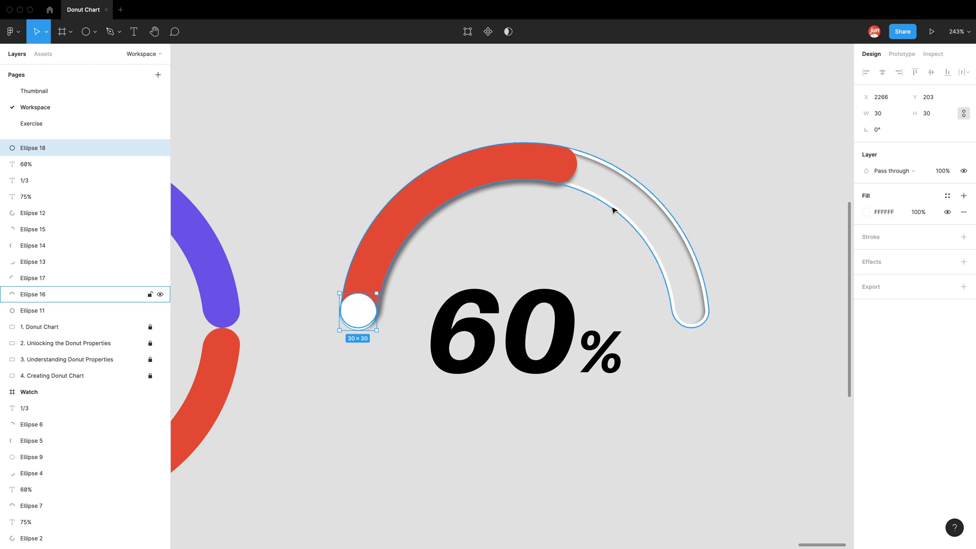
left_click(964, 237)
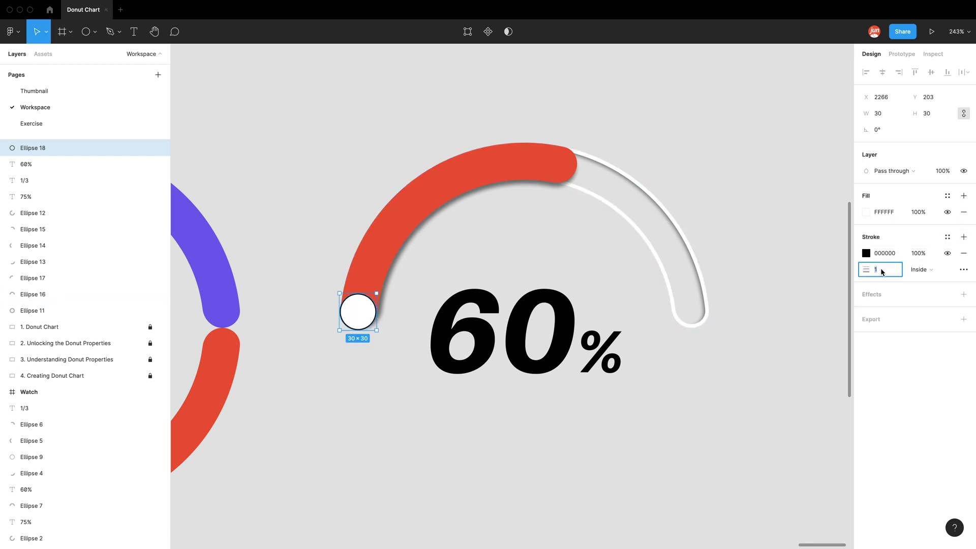
type("3")
key("Return")
Move the knob circle onto the end of the red 60% arc.
left_click_drag(354, 318, 550, 224)
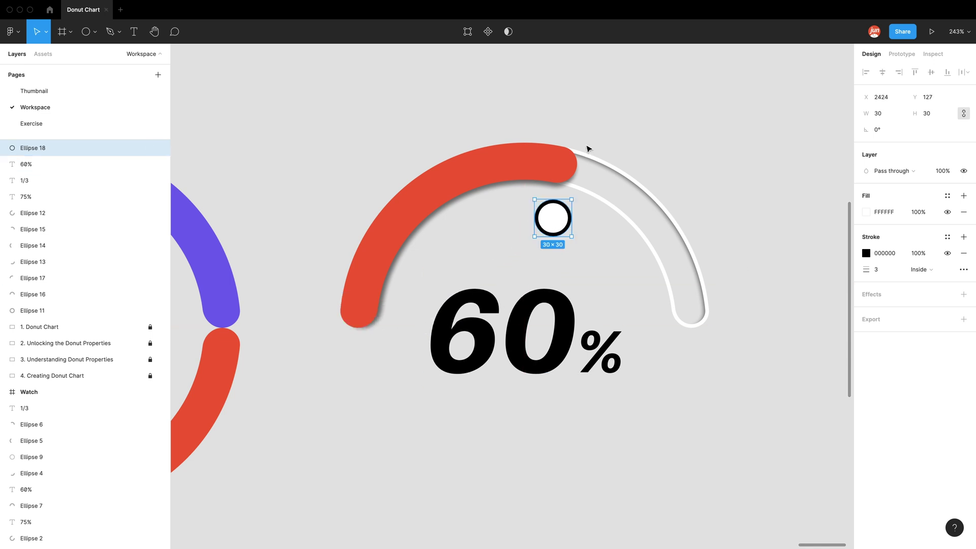
scroll(588, 148, "up", 10)
left_click_drag(529, 381, 526, 201)
scroll(529, 196, "up", 5)
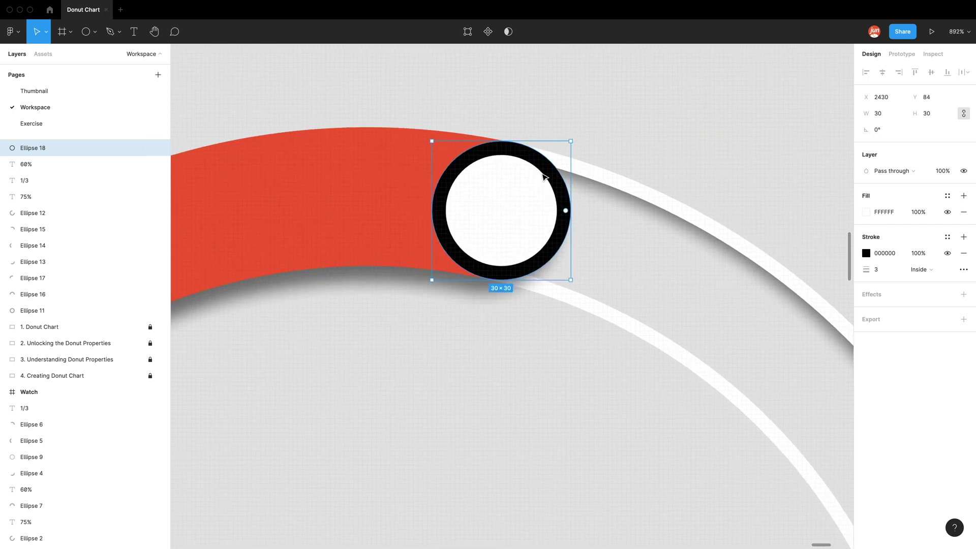
scroll(399, 422, "up", 5)
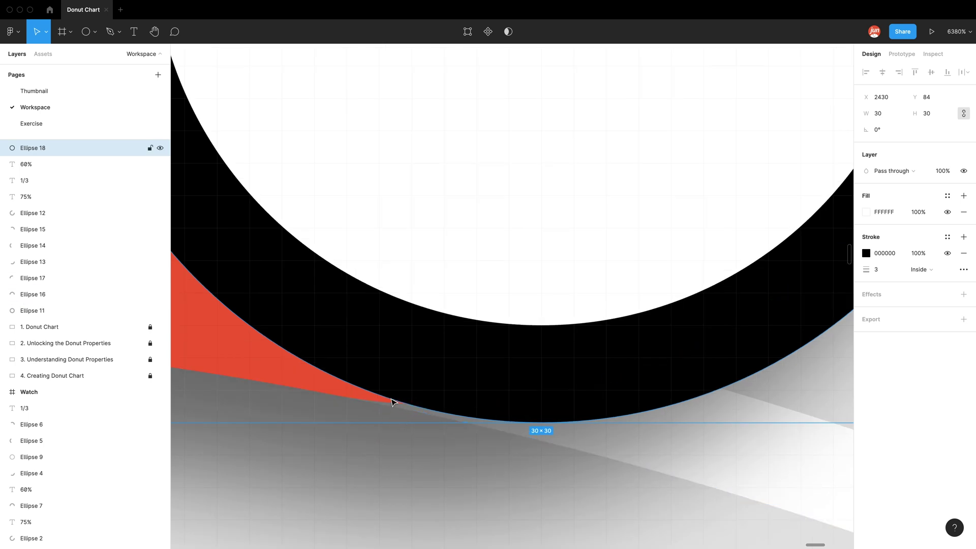
scroll(449, 395, "down", 7)
scroll(449, 395, "down", 3)
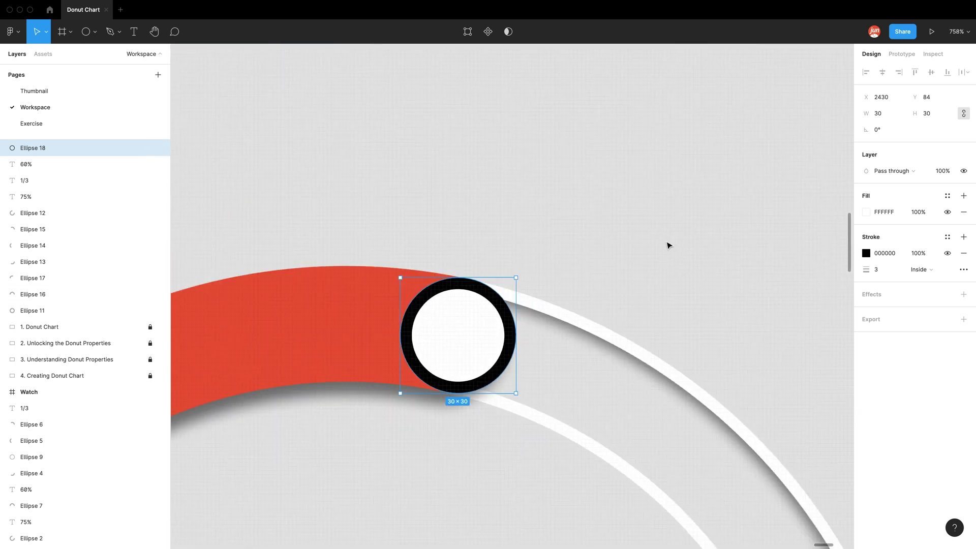
left_click(605, 243)
scroll(517, 220, "down", 4)
Zoom to fit the '4. Creating Donut Chart' frame, then clear the selection.
scroll(665, 239, "down", 1)
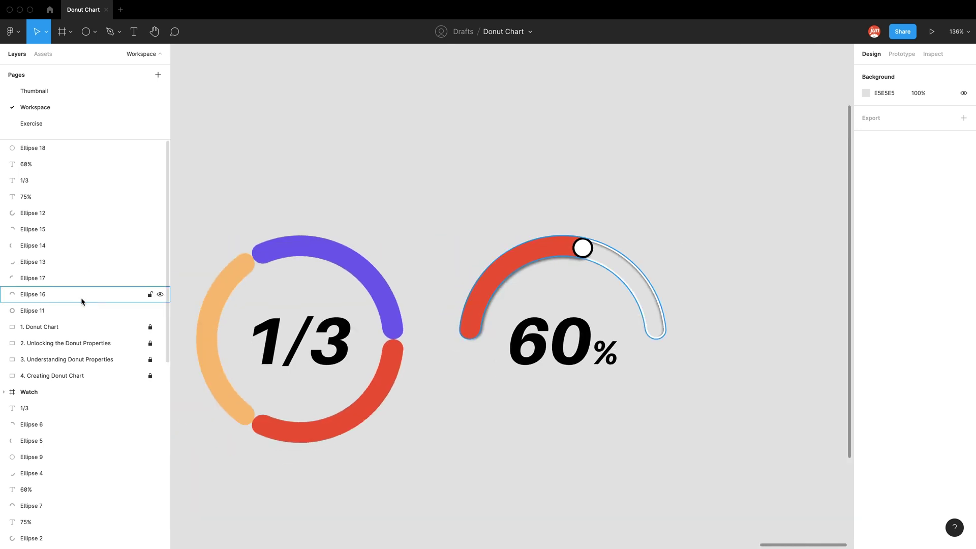
left_click(66, 373)
key("shift+2")
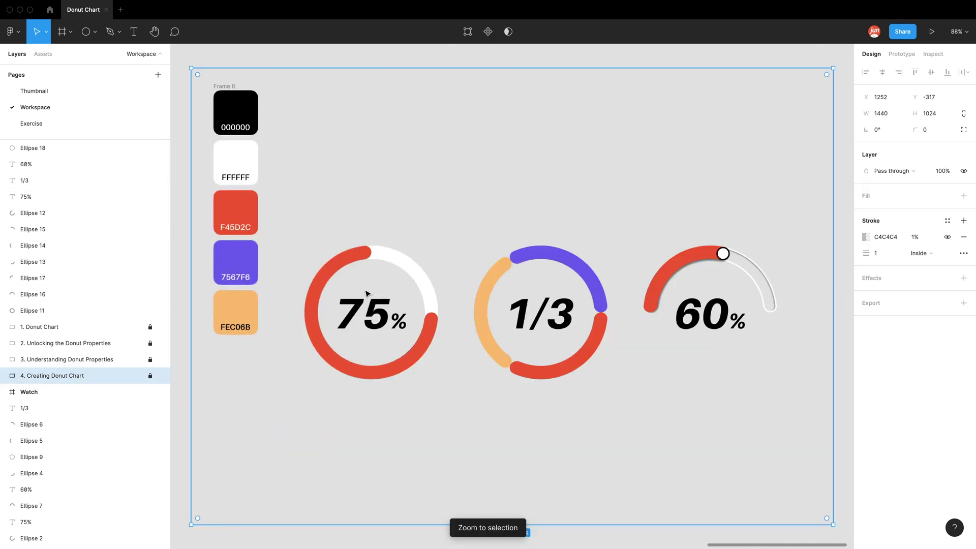
key("Escape")
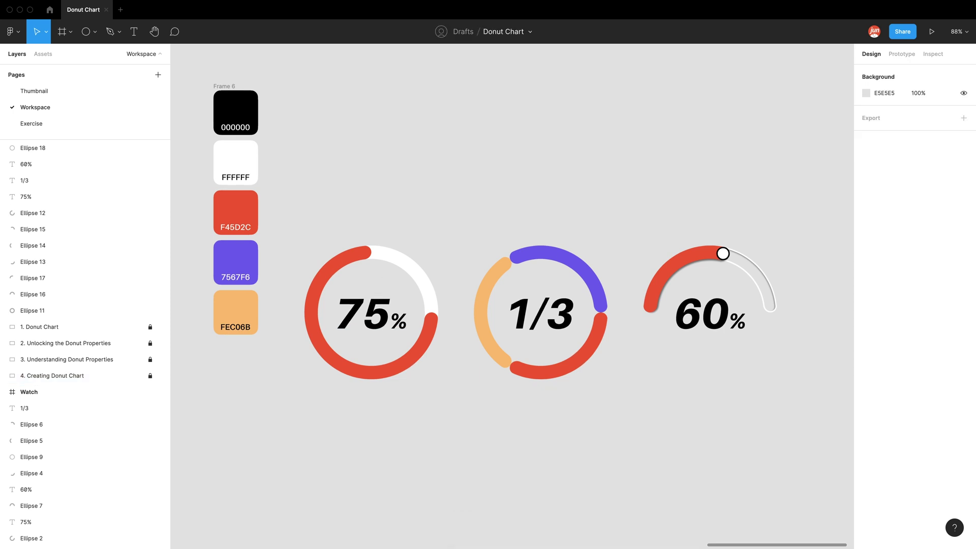